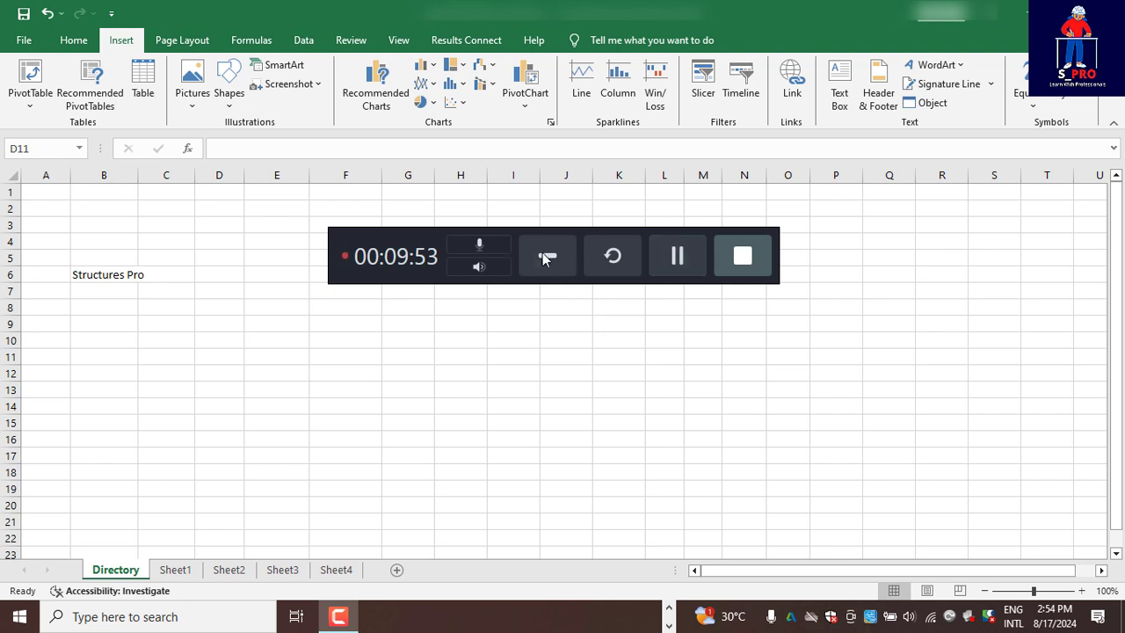
- Insert a screen clipping of the round Structures Pro channel logo from the YouTube page into the Directory sheet
{"action": "left_click", "coordinate": [547, 255]}
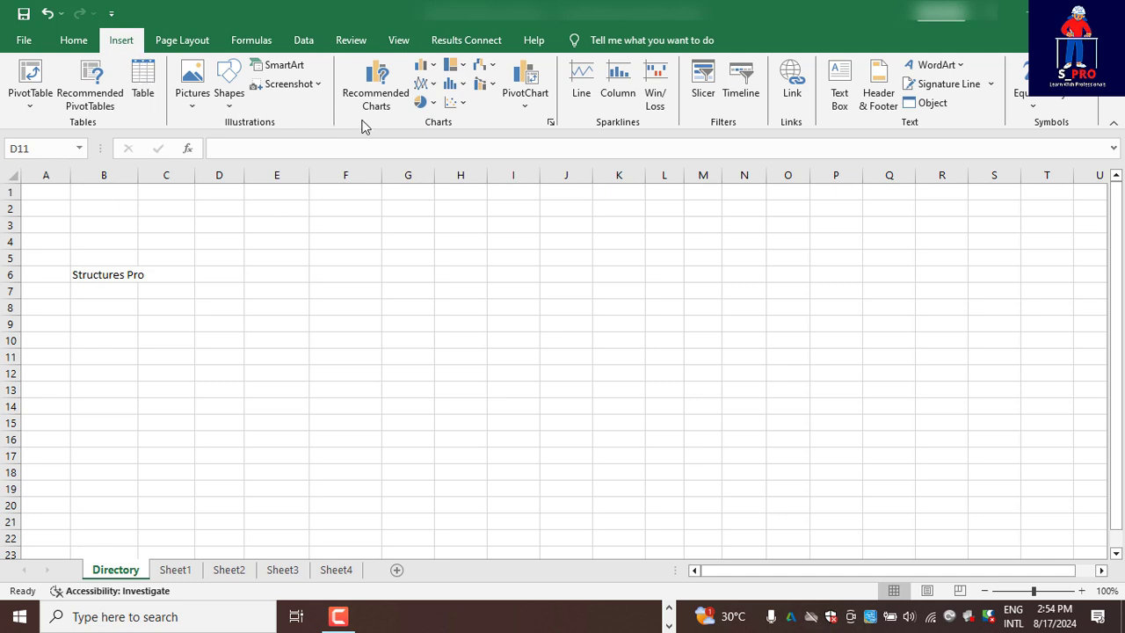
{"action": "left_click", "coordinate": [319, 85]}
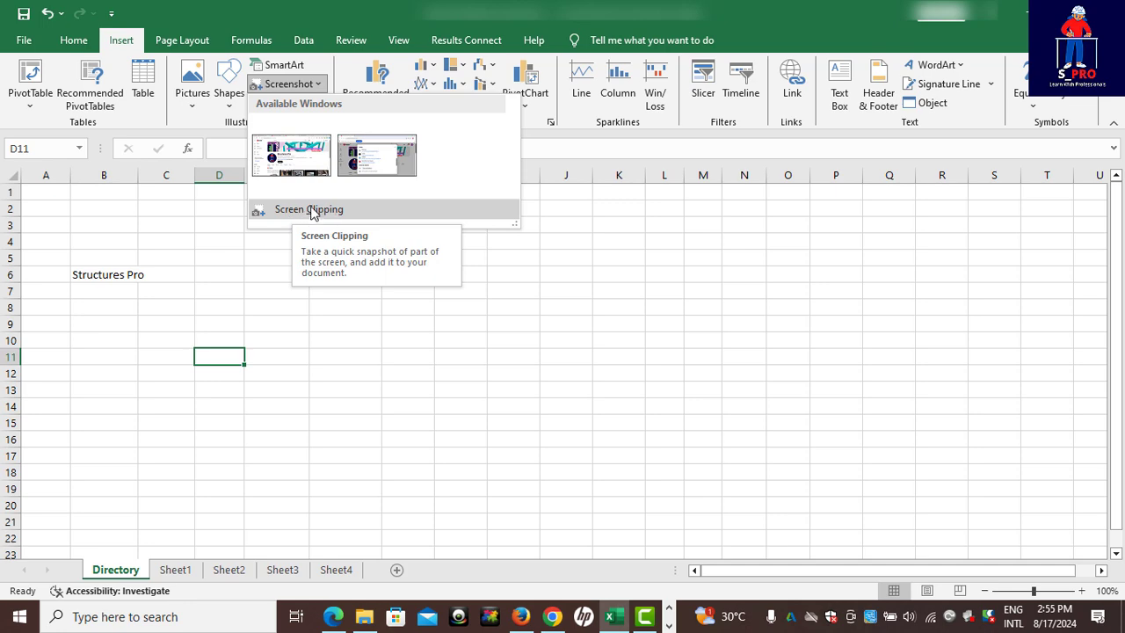
{"action": "left_click", "coordinate": [278, 211]}
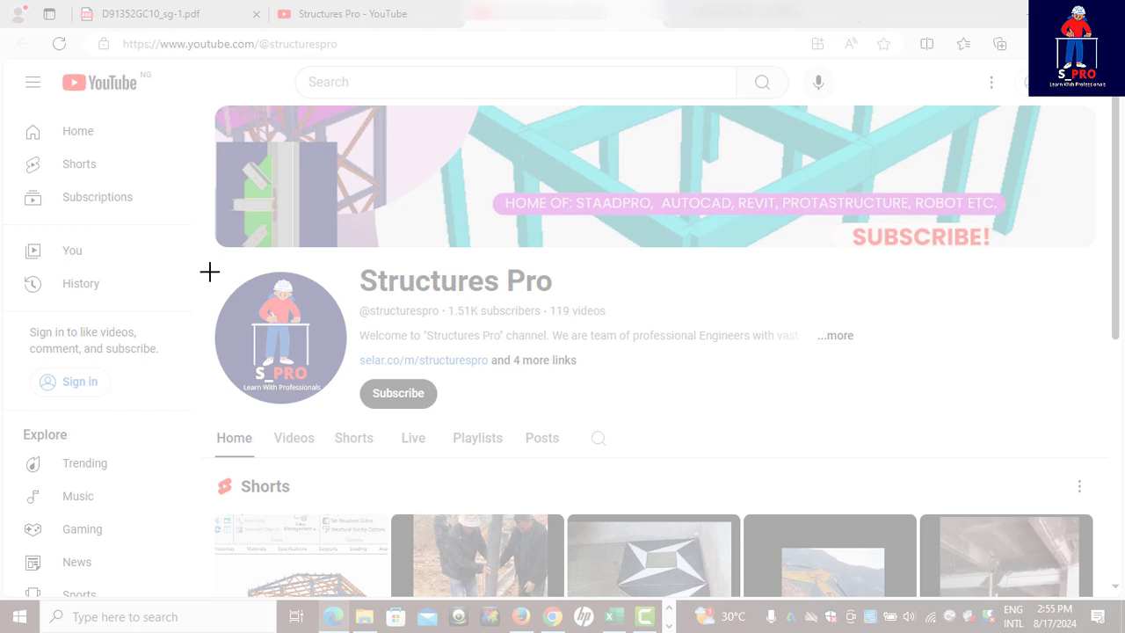
{"action": "left_click_drag", "start_coordinate": [210, 275], "coordinate": [350, 406]}
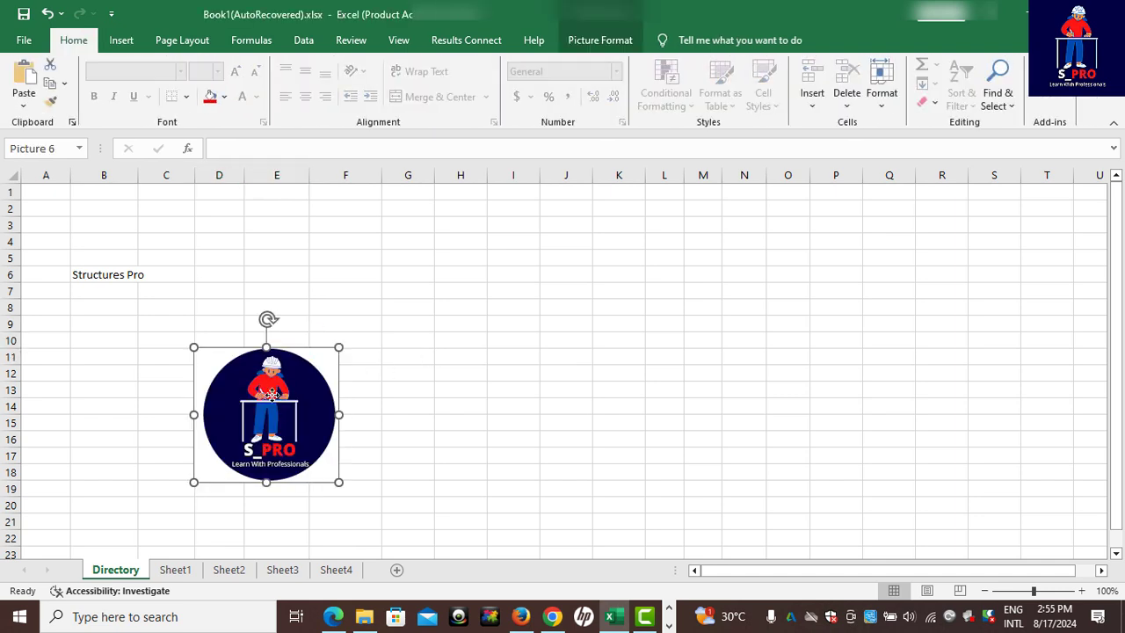
- Shrink the logo picture to about the width of column B and place it below the "Structures Pro" text
{"action": "left_click_drag", "start_coordinate": [277, 397], "coordinate": [415, 325]}
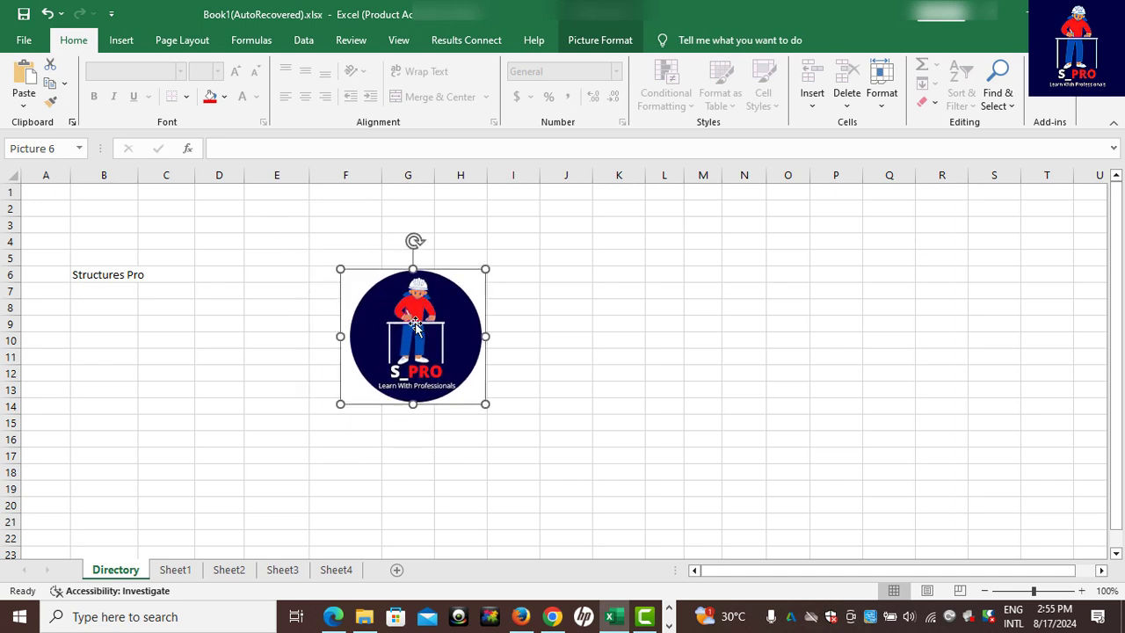
{"action": "left_click_drag", "start_coordinate": [485, 267], "coordinate": [392, 329]}
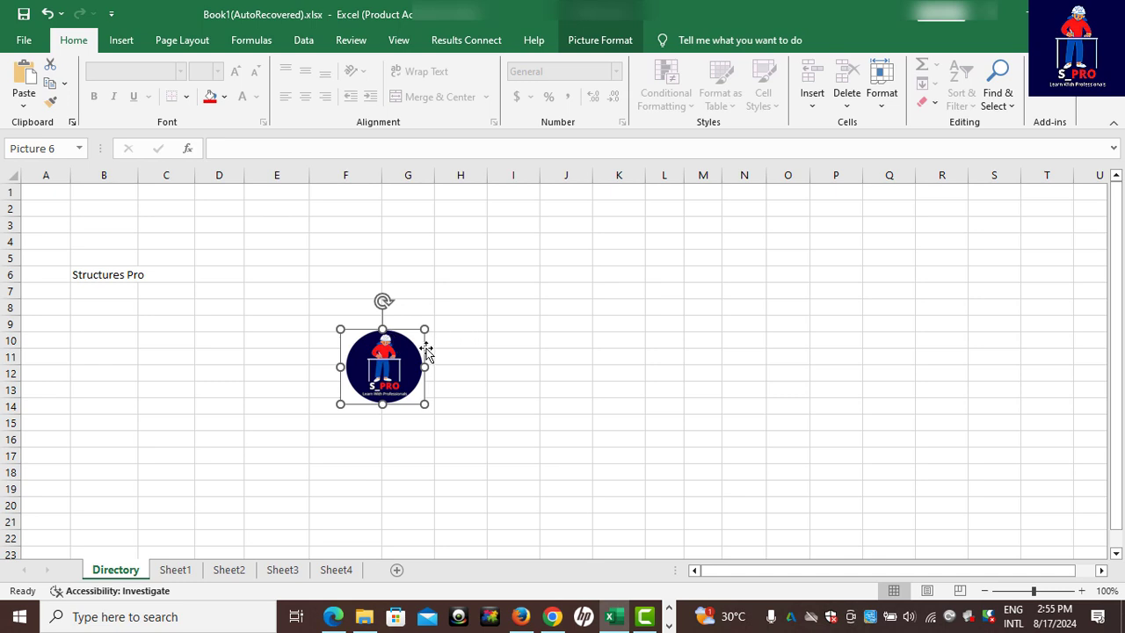
{"action": "key", "text": "ctrl+z"}
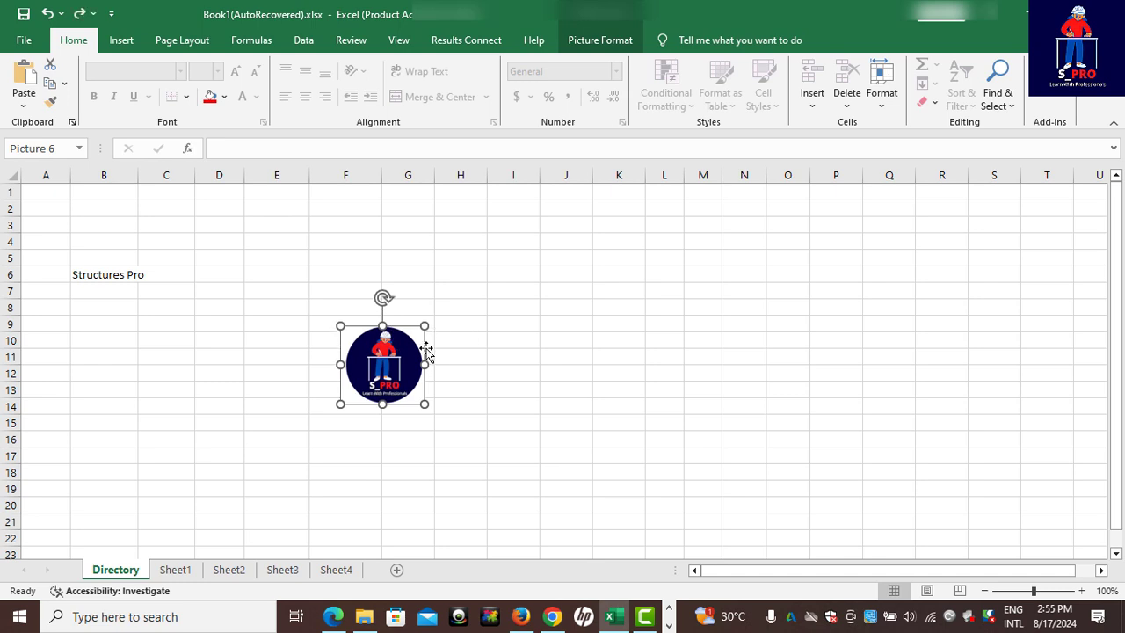
{"action": "key", "text": "ctrl+z"}
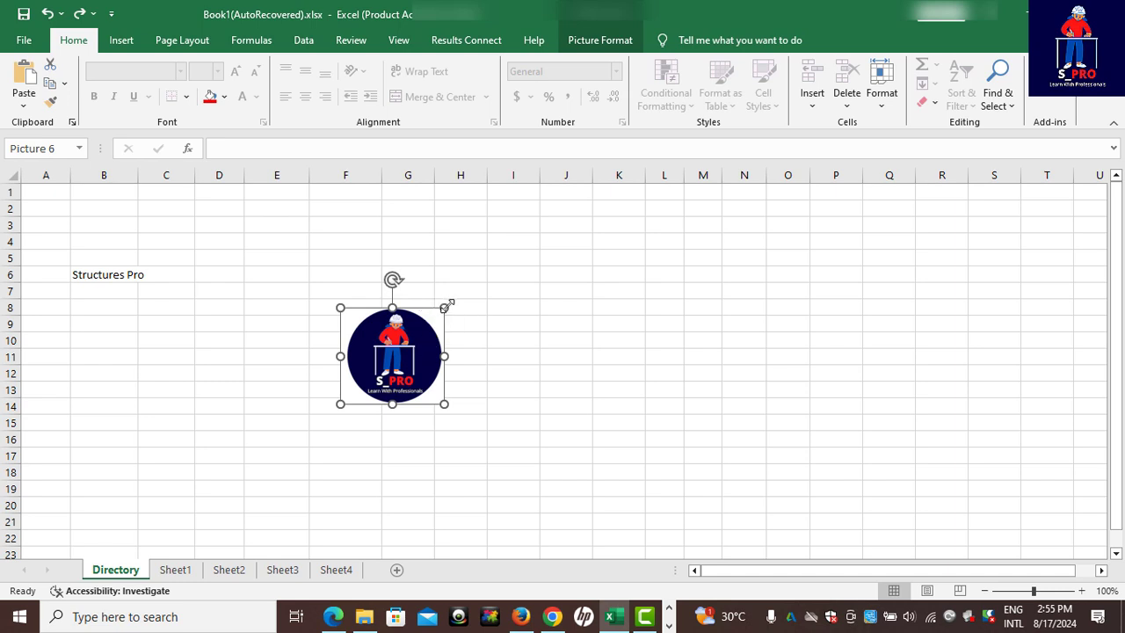
{"action": "left_click_drag", "start_coordinate": [444, 308], "coordinate": [102, 329]}
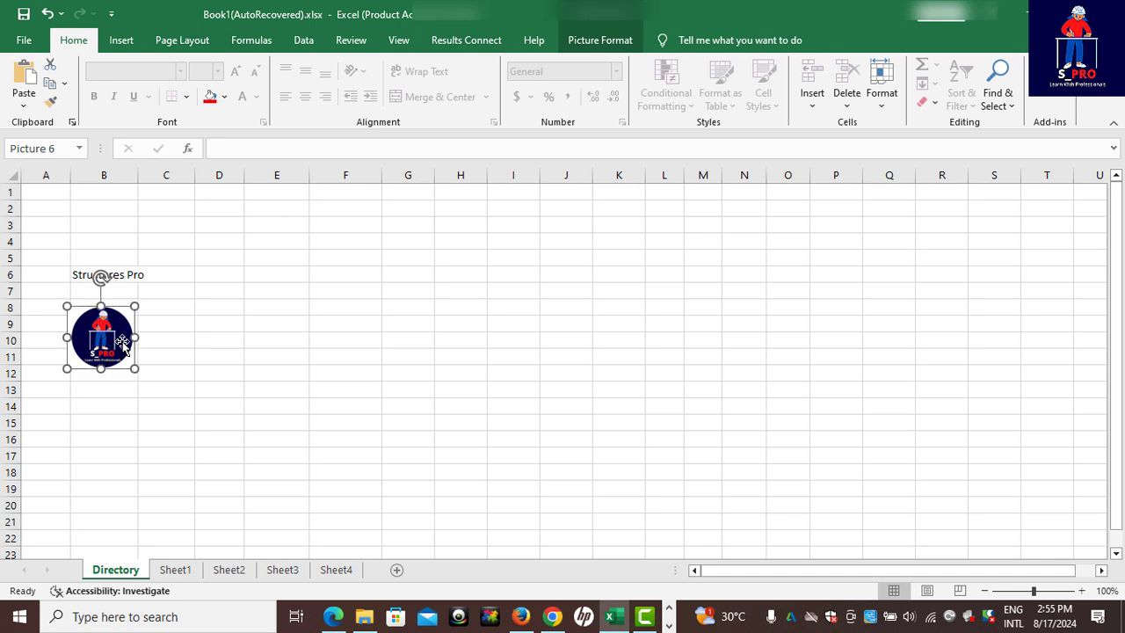
{"action": "right_click", "coordinate": [123, 345]}
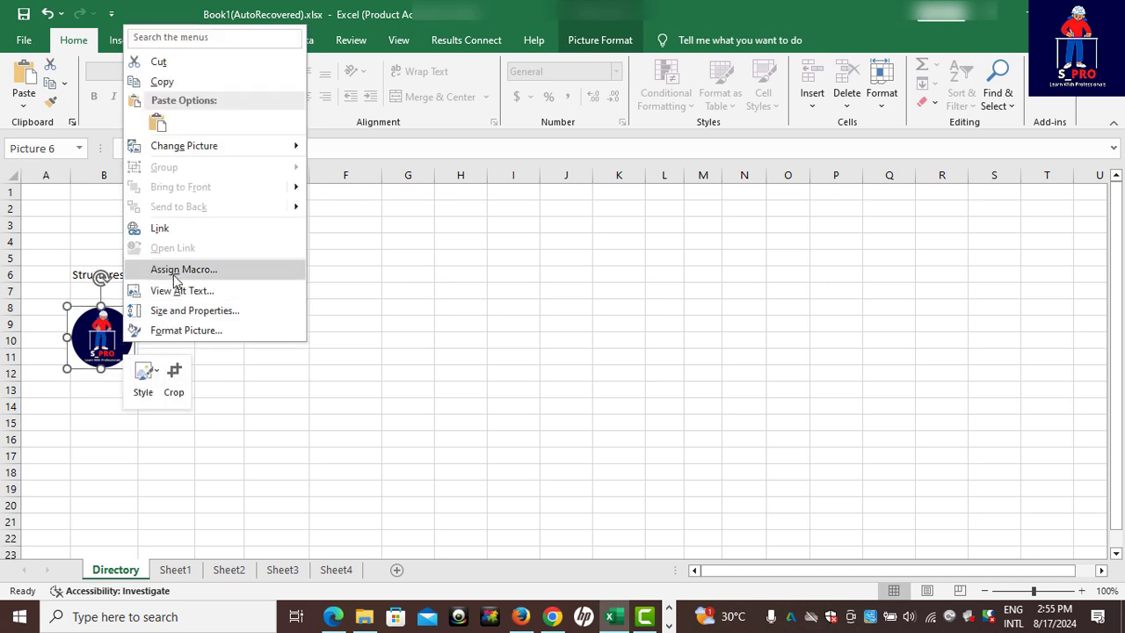
{"action": "left_click", "coordinate": [173, 229]}
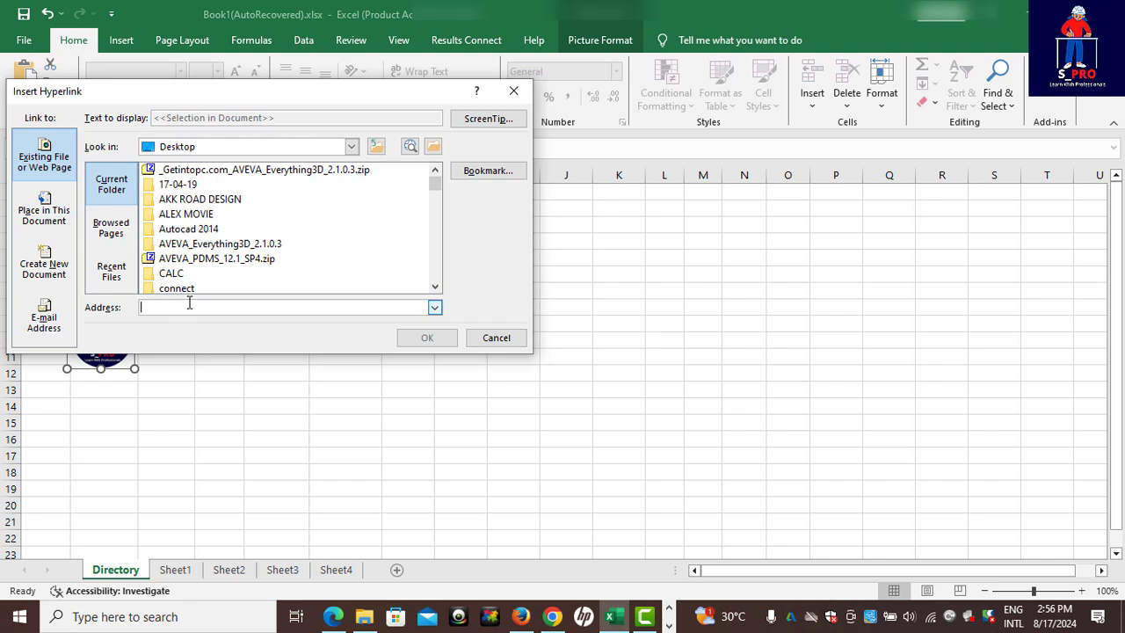
{"action": "type", "text": "http://youtube.com/@structurespro"}
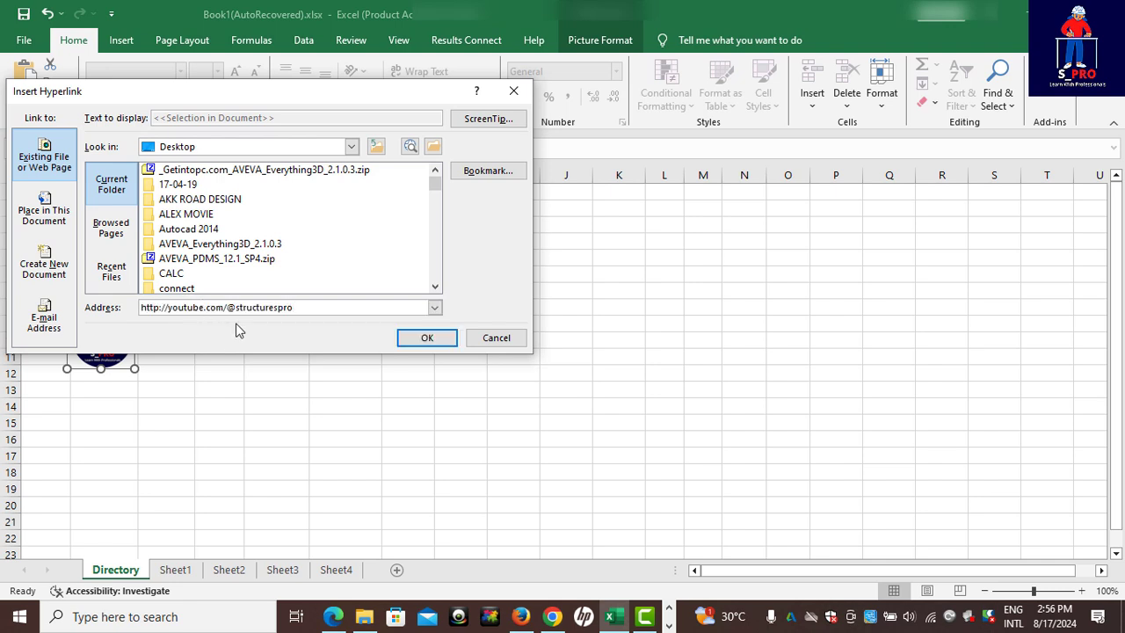
{"action": "left_click", "coordinate": [444, 338]}
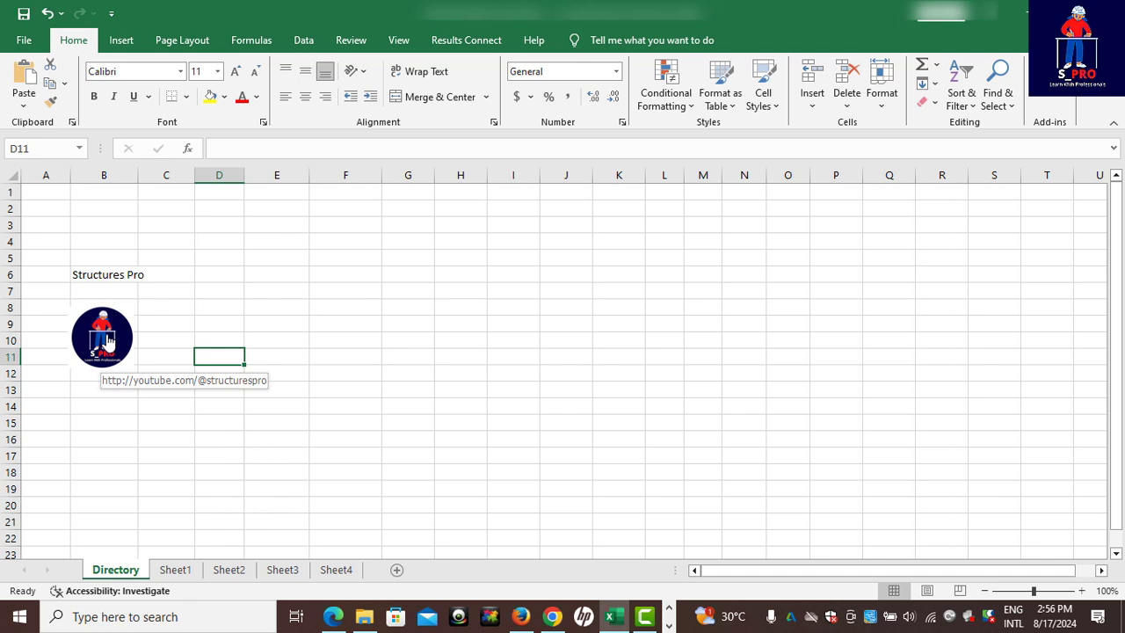
- Test the logo's hyperlink by opening the YouTube channel page, and return to the Directory sheet in Excel
{"action": "left_click", "coordinate": [108, 341]}
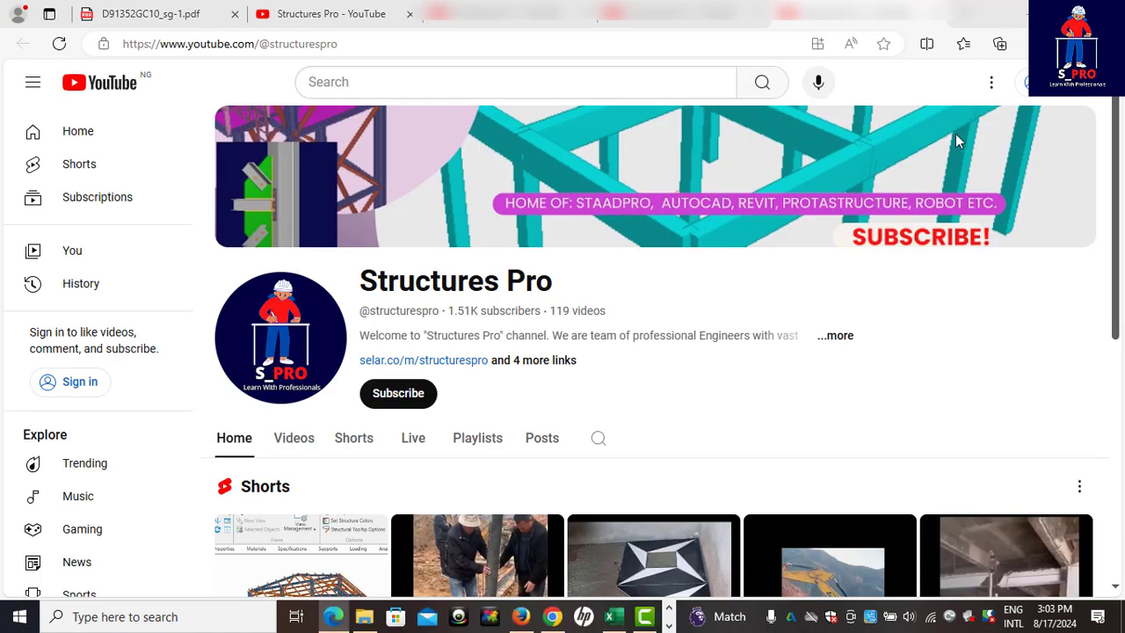
{"action": "key", "text": "alt+Tab"}
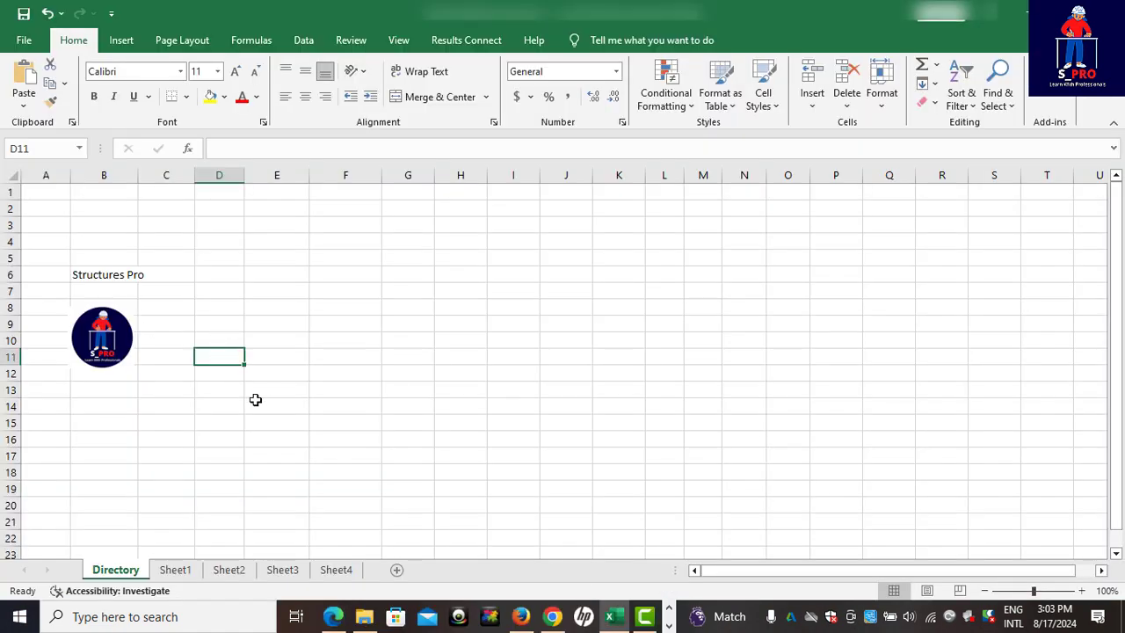
{"action": "key", "text": "Up"}
{"action": "key", "text": "Up"}
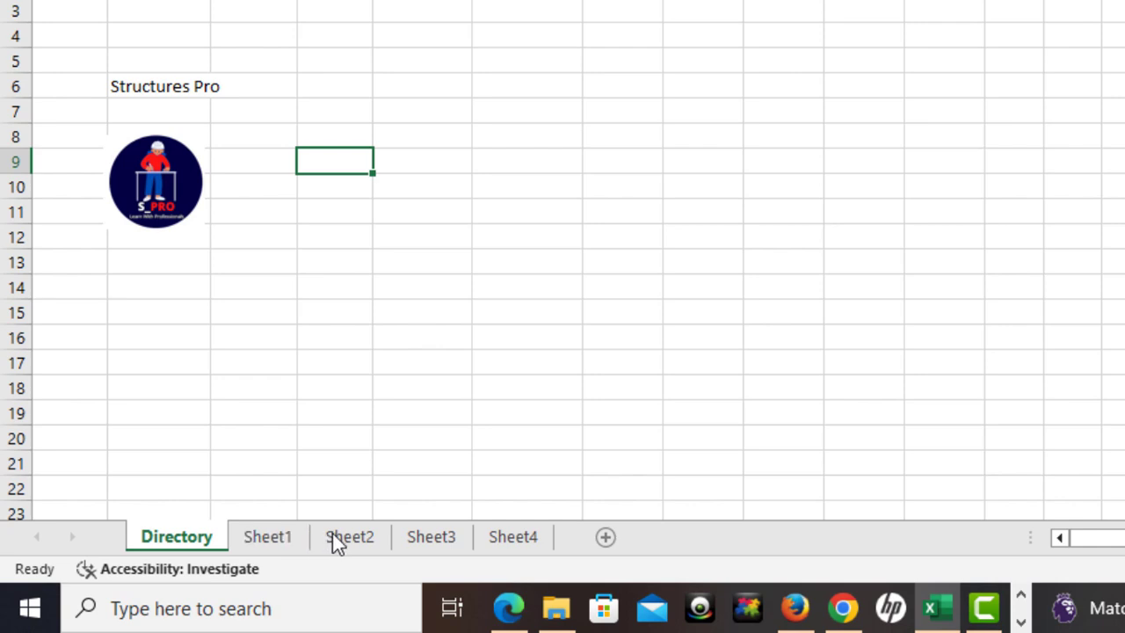
{"action": "left_click", "coordinate": [257, 192]}
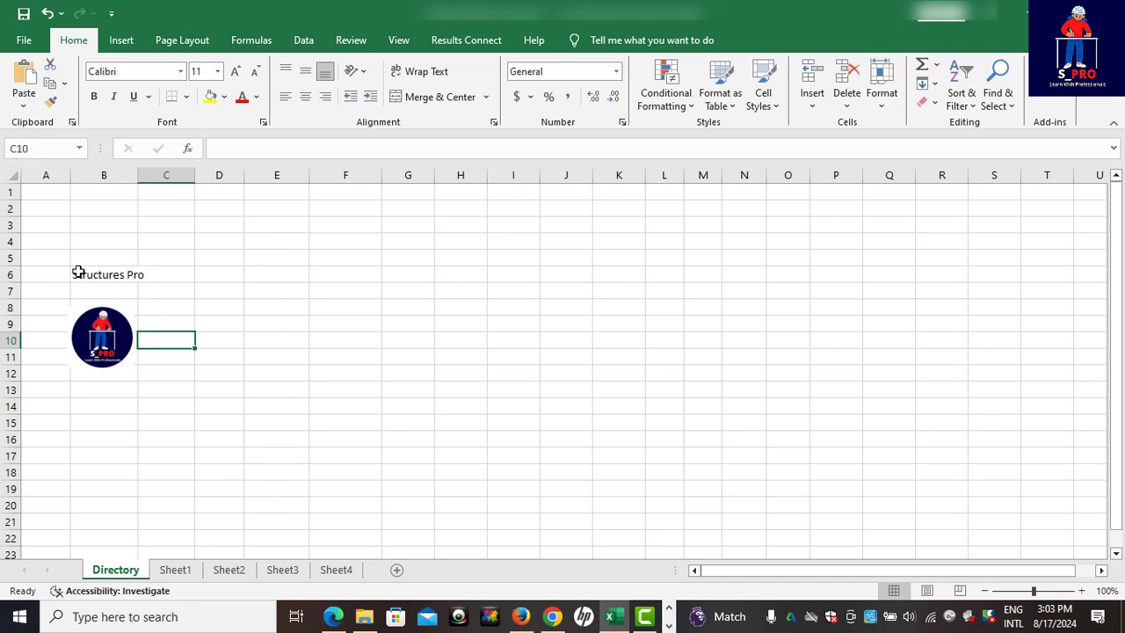
- Clear the "Structures Pro" text and delete the logo picture from the Directory sheet
{"action": "left_click_drag", "start_coordinate": [98, 274], "coordinate": [167, 341]}
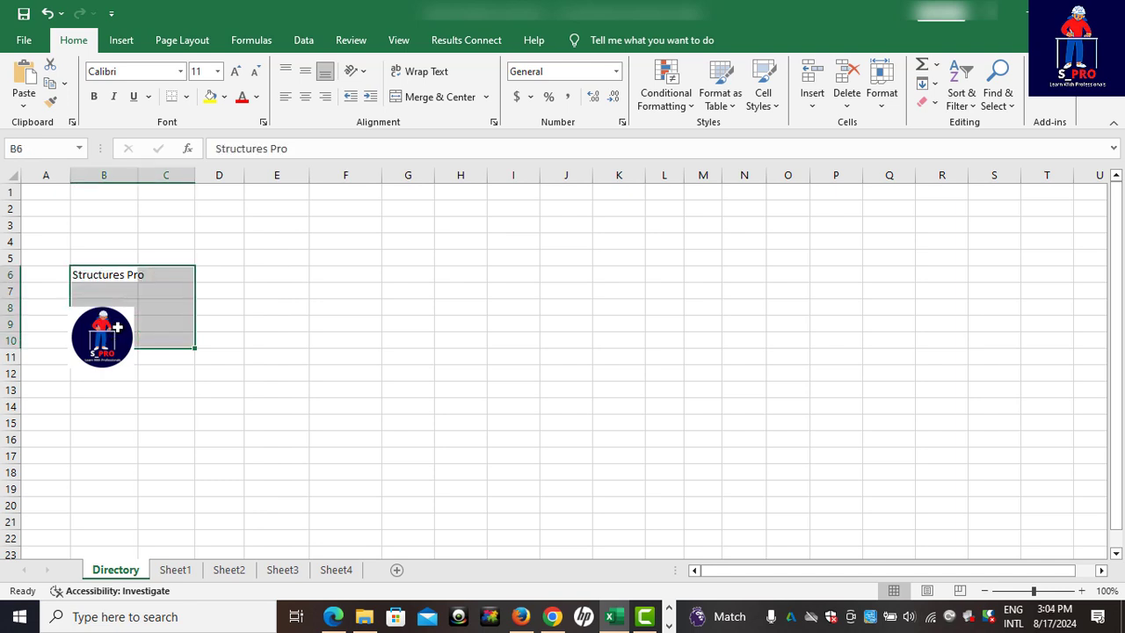
{"action": "key", "text": "ctrl+z"}
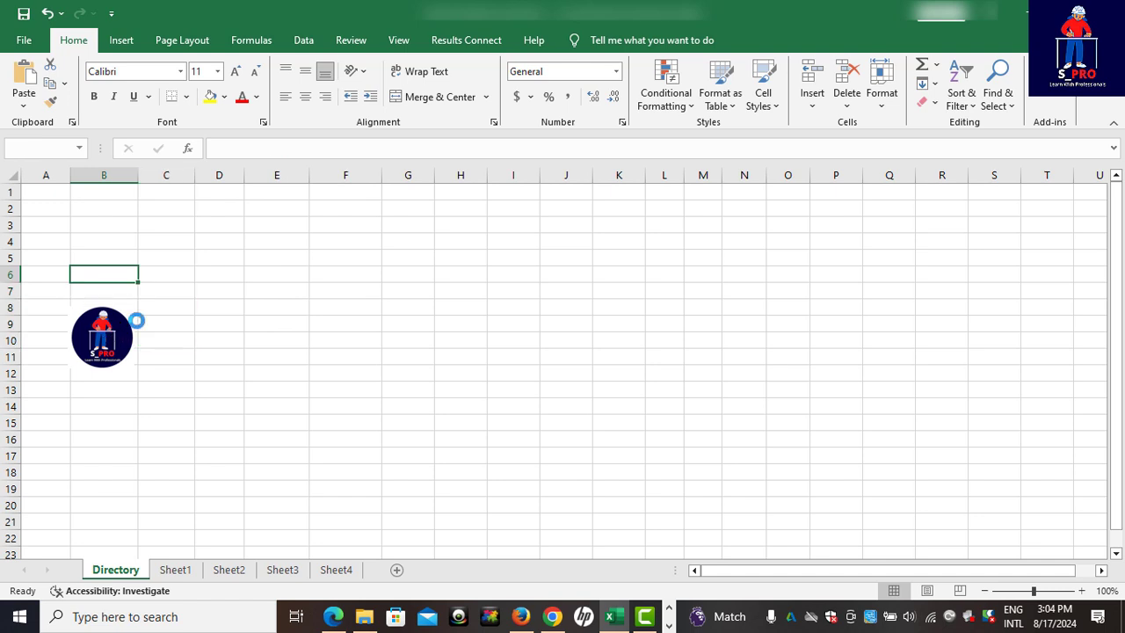
{"action": "left_click", "coordinate": [153, 349]}
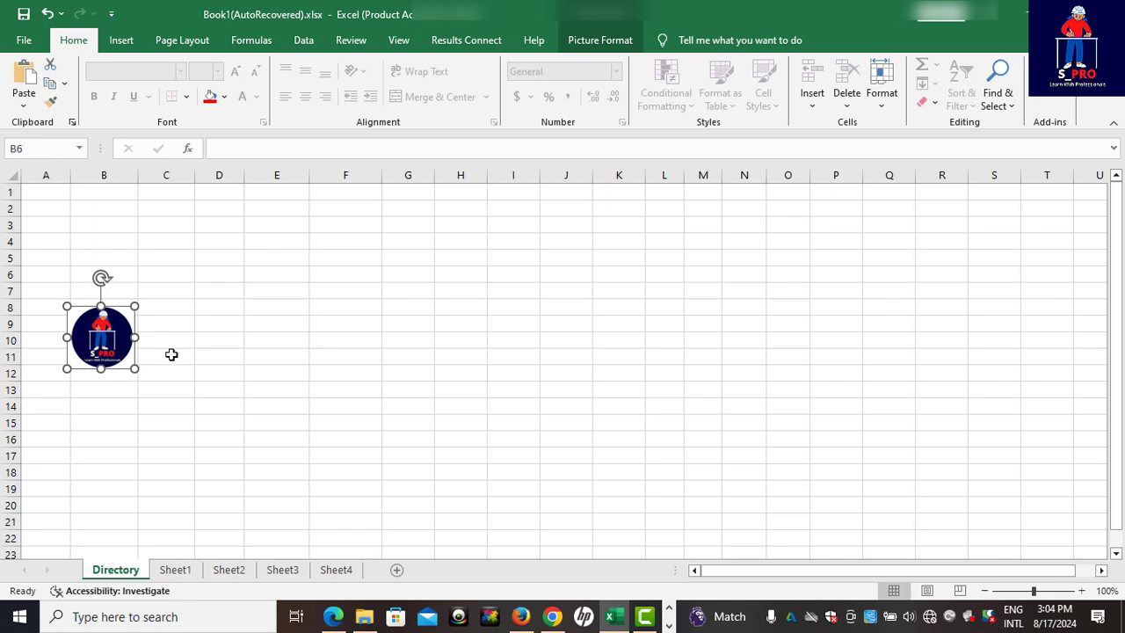
{"action": "key", "text": "Delete"}
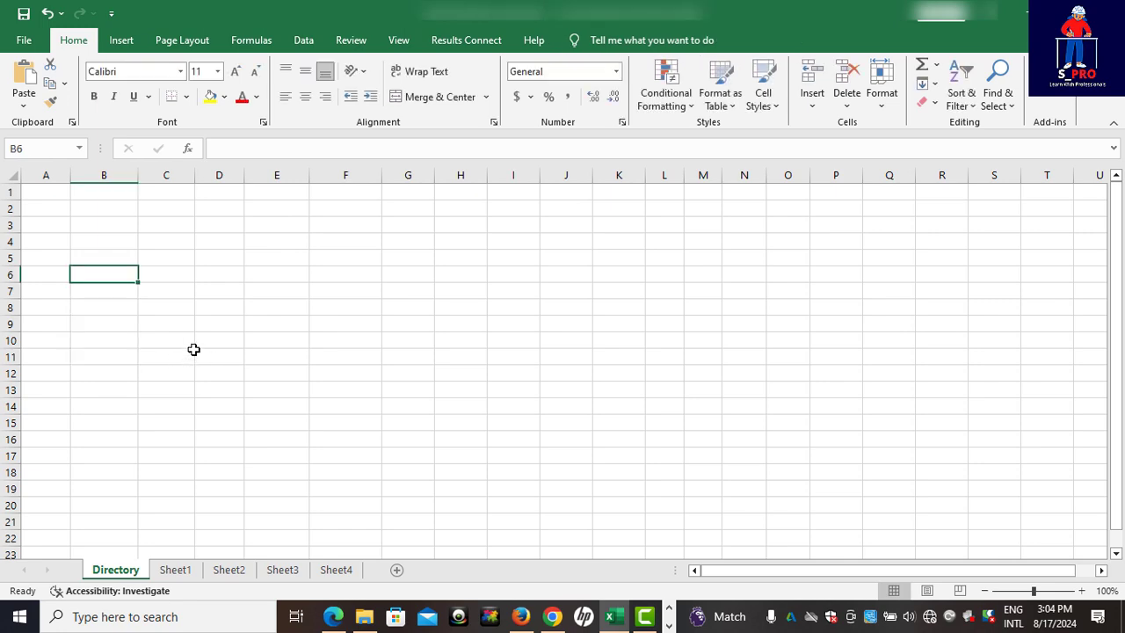
- Enter the bold heading "Directory" in cell B3
{"action": "left_click", "coordinate": [97, 227]}
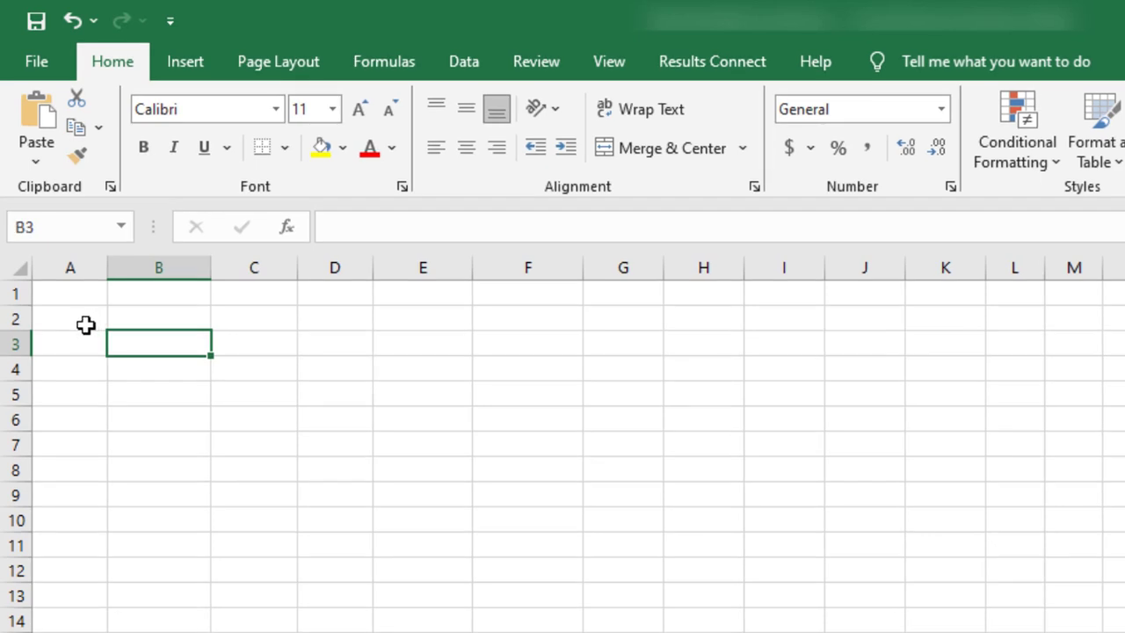
{"action": "key", "text": "ctrl+b"}
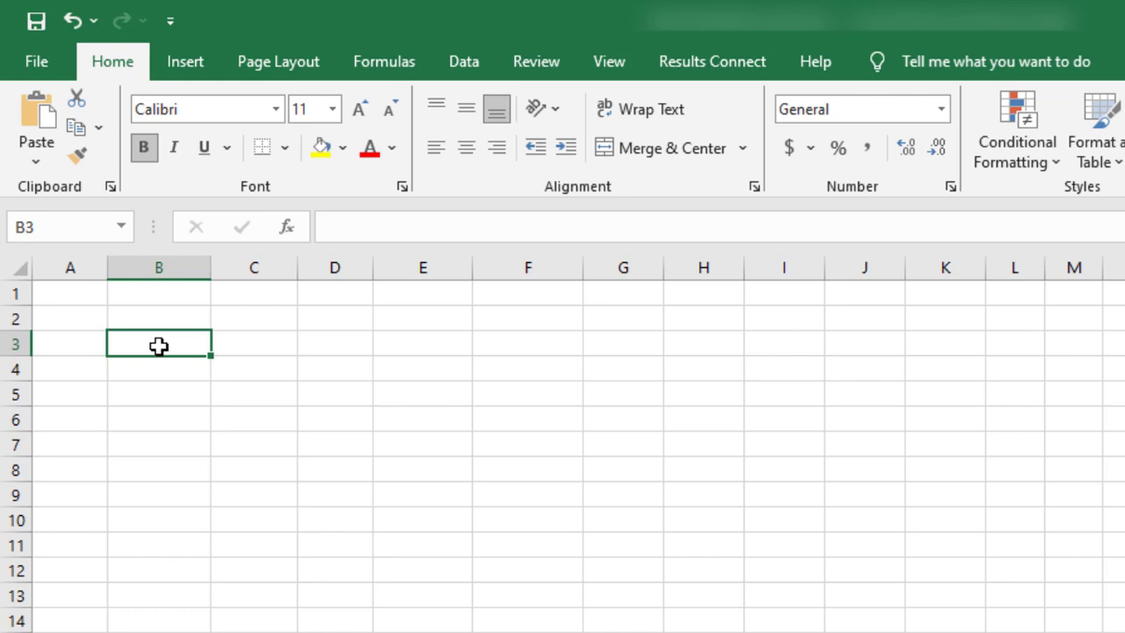
{"action": "double_click", "coordinate": [160, 346]}
{"action": "type", "text": "d"}
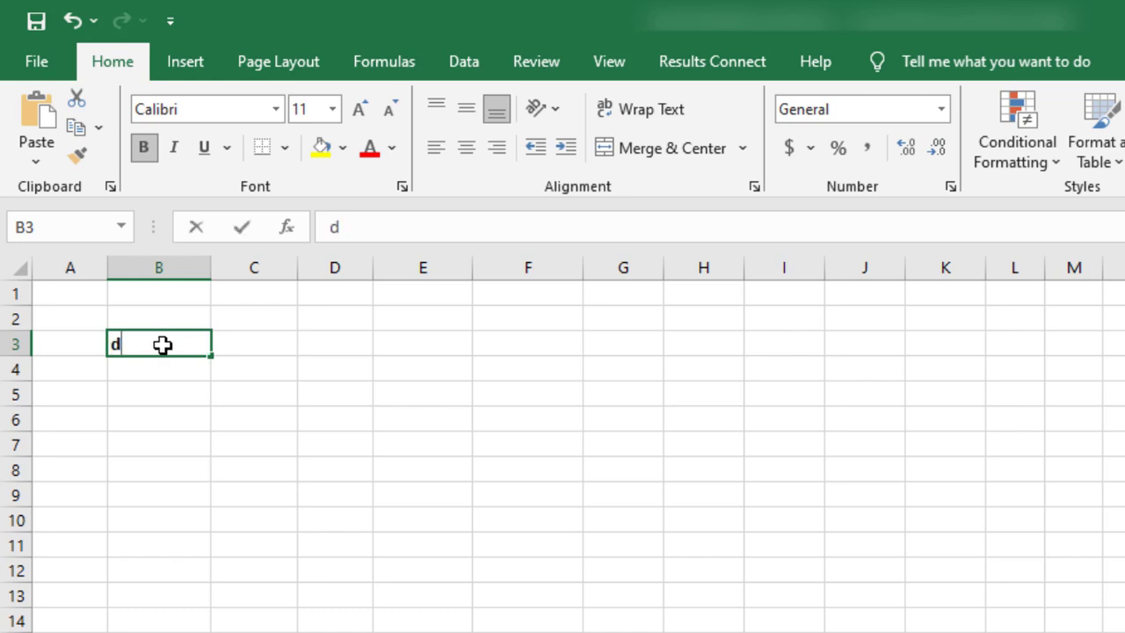
{"action": "key", "text": "BackSpace"}
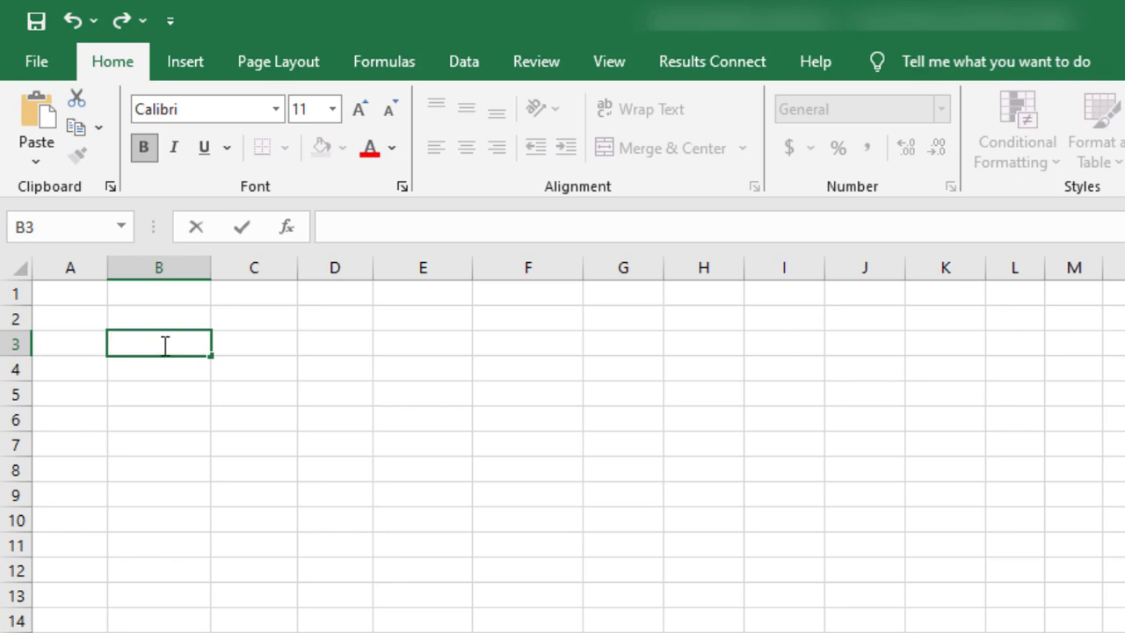
{"action": "type", "text": "Directory"}
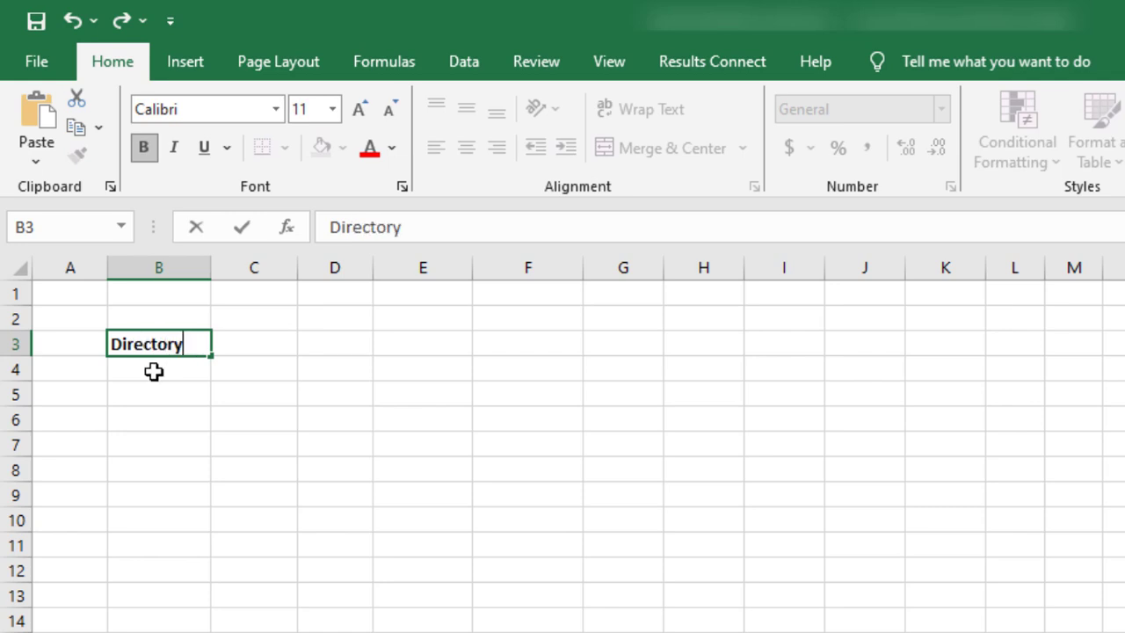
{"action": "key", "text": "Return"}
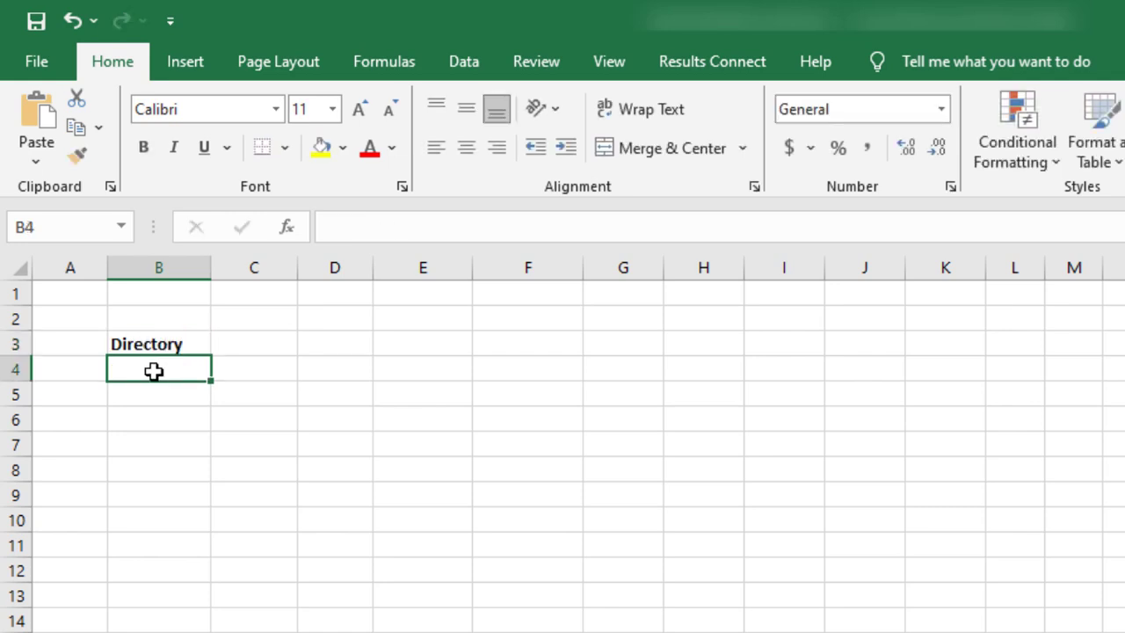
- Enter "Sheet1" in cell B4 as the first entry under the Directory heading
{"action": "type", "text": "S"}
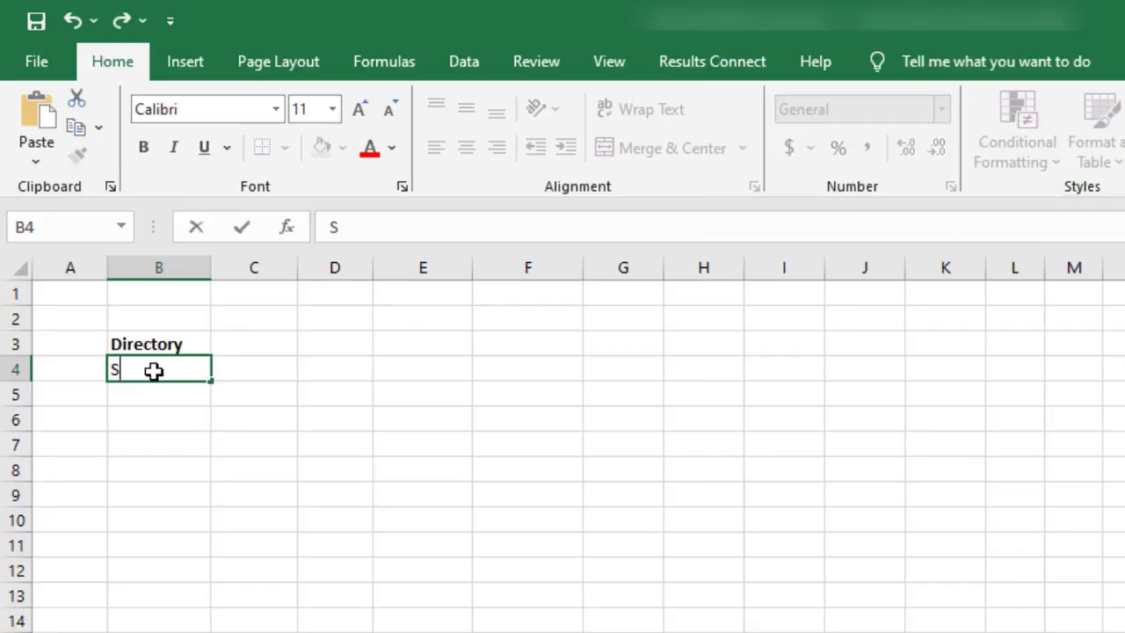
{"action": "type", "text": "heet1"}
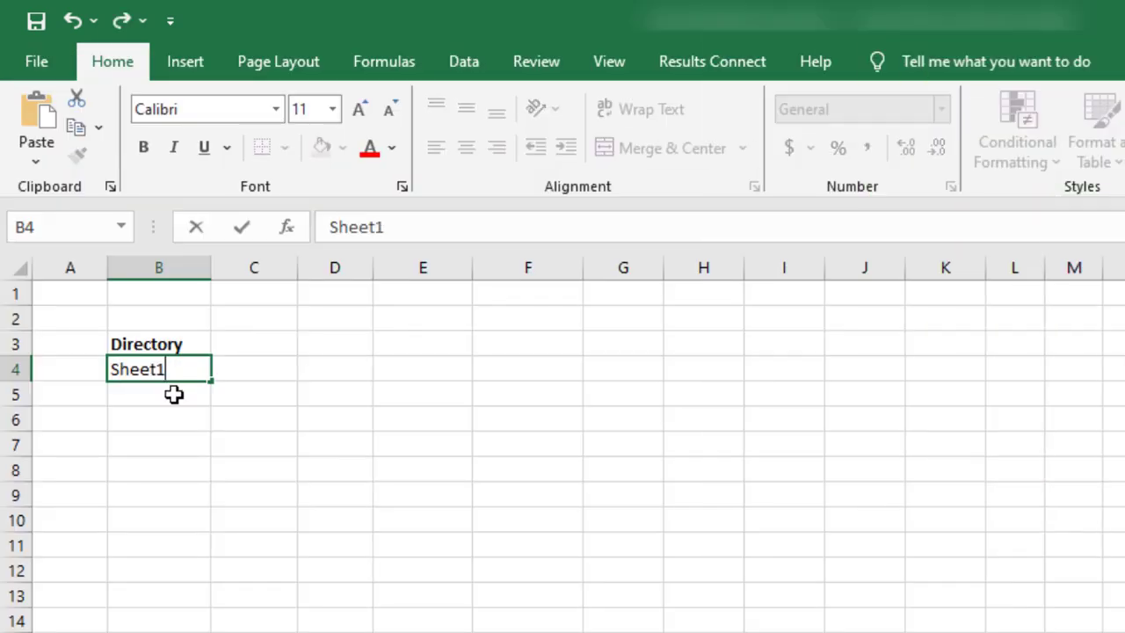
{"action": "key", "text": "Return"}
- Copy the Sheet1 entry from cell B4 into cell B5
{"action": "left_click", "coordinate": [151, 369]}
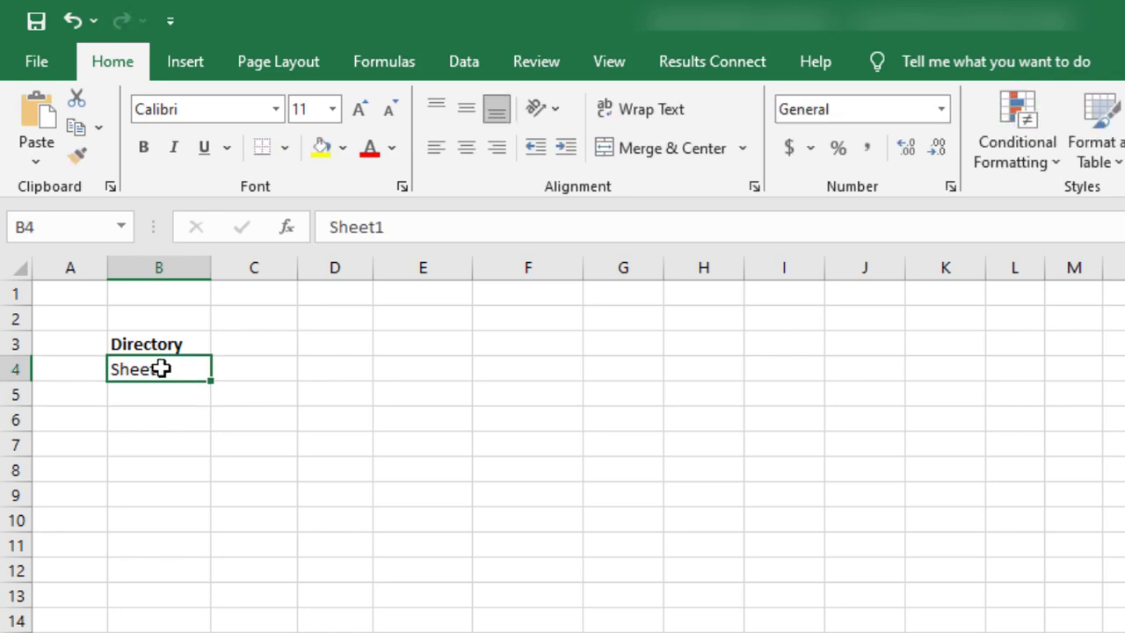
{"action": "left_click_drag", "start_coordinate": [207, 408], "coordinate": [205, 379]}
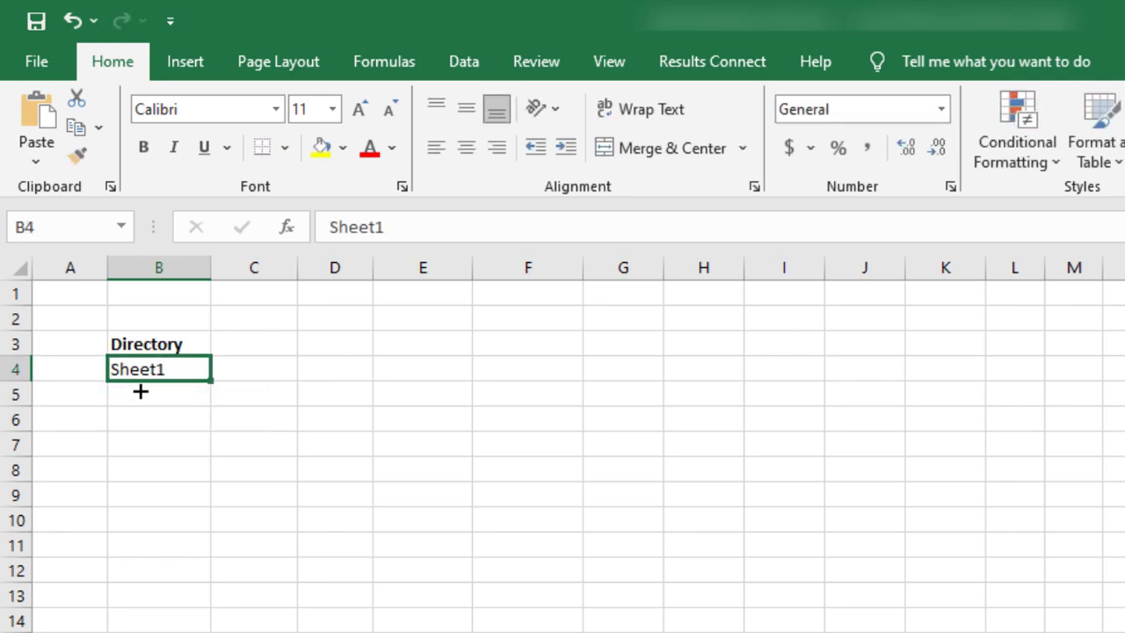
{"action": "left_click", "coordinate": [175, 394]}
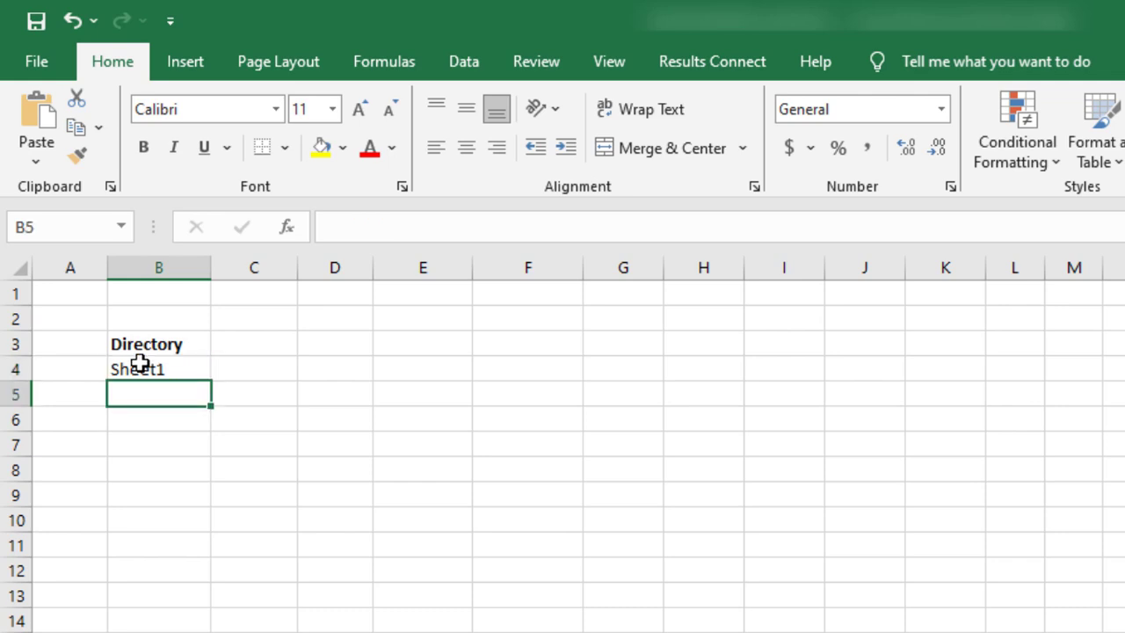
{"action": "left_click", "coordinate": [141, 367]}
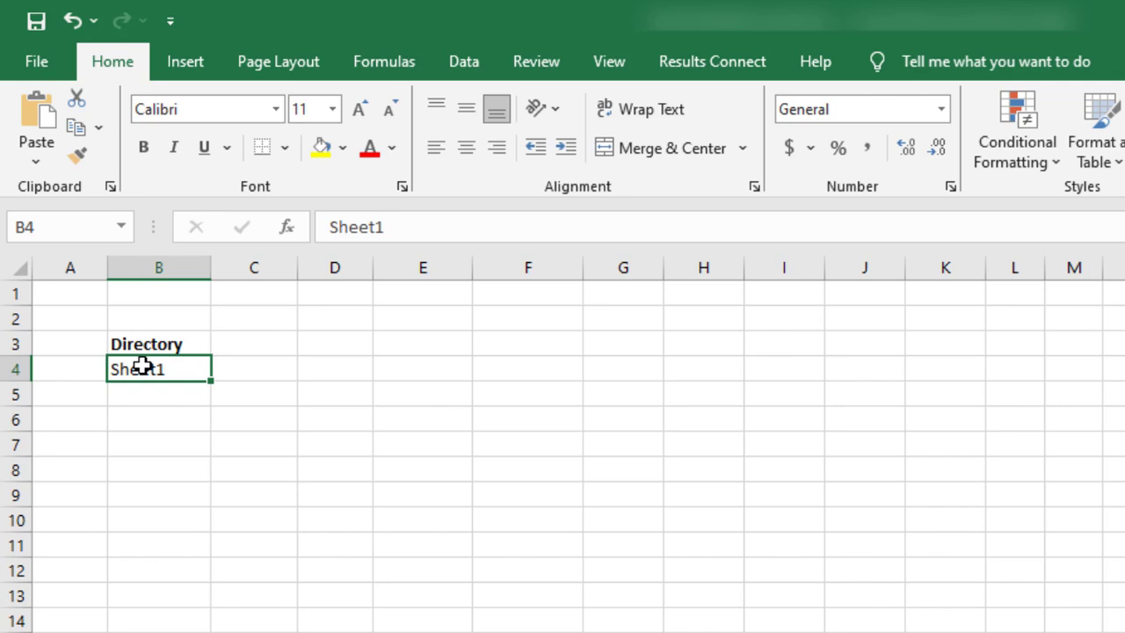
{"action": "key", "text": "ctrl+c"}
{"action": "left_click", "coordinate": [149, 395]}
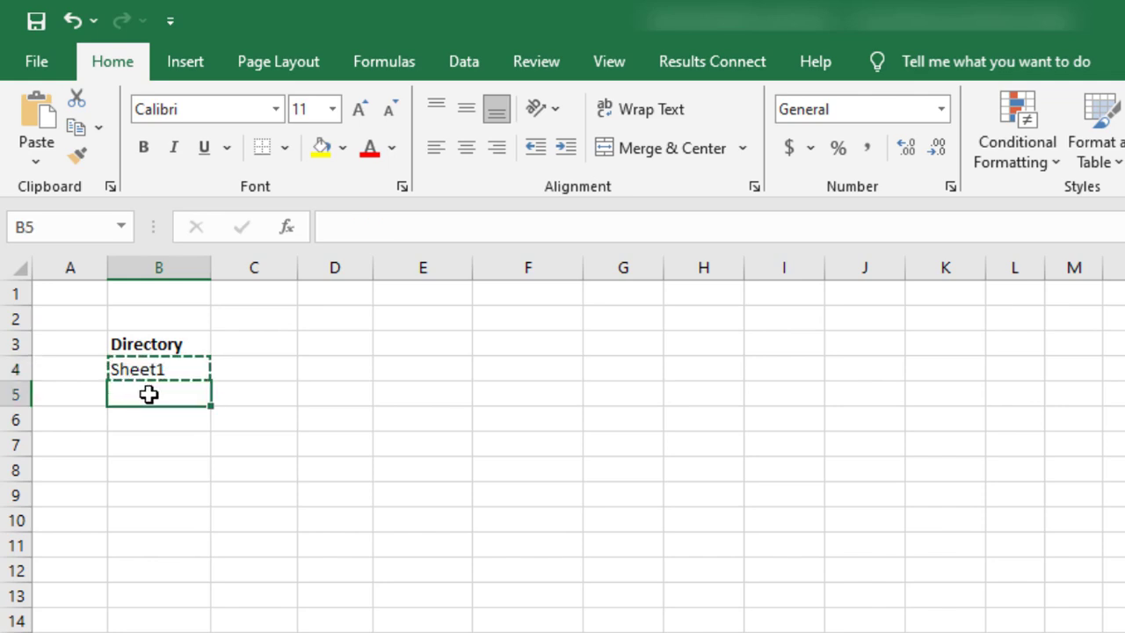
{"action": "key", "text": "ctrl+v"}
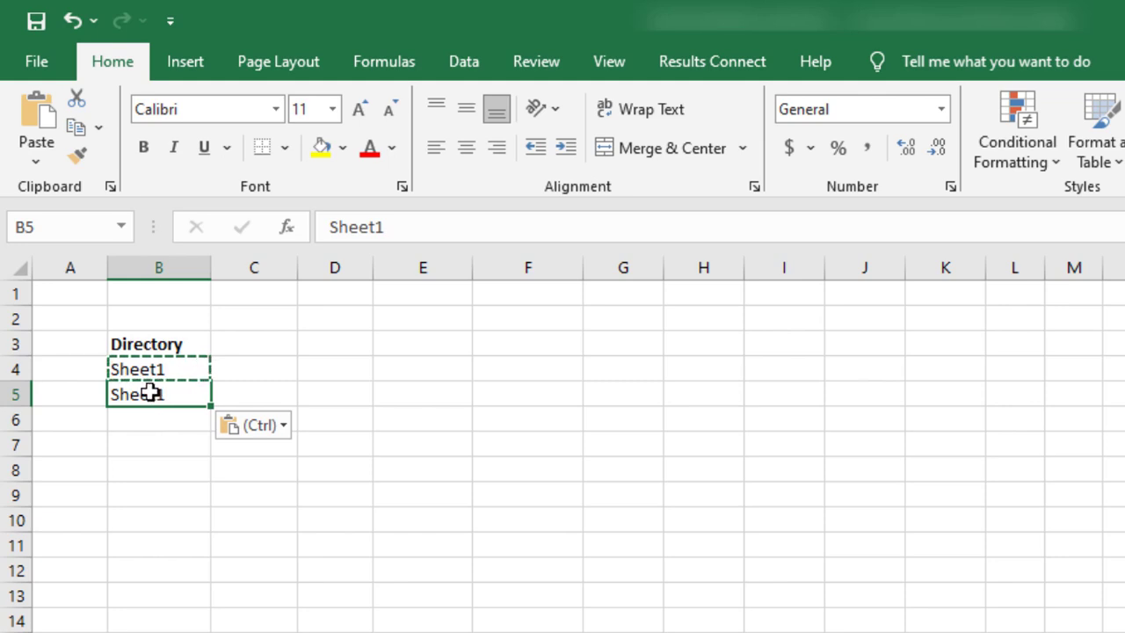
- Change the copied entry in cell B5 to "Sheet2"
{"action": "double_click", "coordinate": [160, 393]}
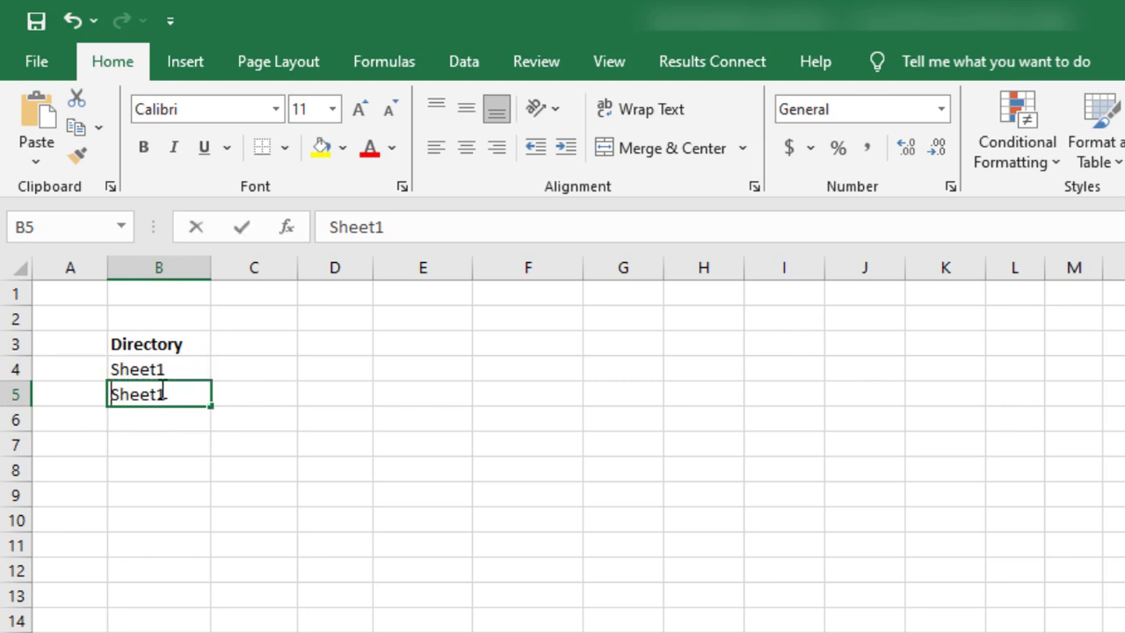
{"action": "double_click", "coordinate": [162, 396]}
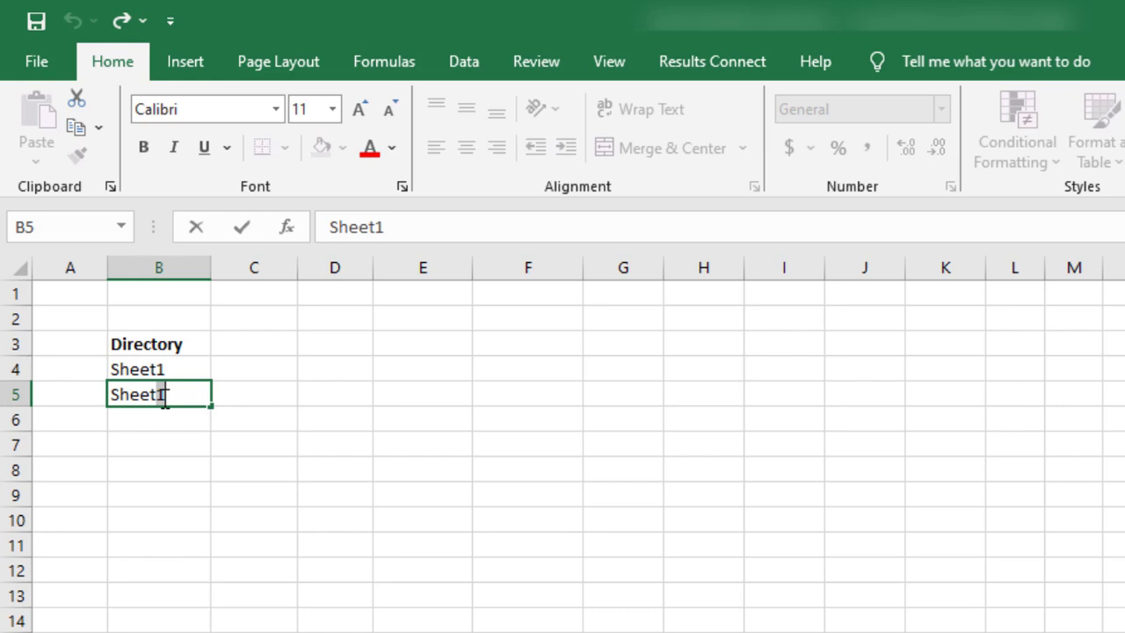
{"action": "left_click_drag", "start_coordinate": [164, 398], "coordinate": [161, 397]}
{"action": "type", "text": "2"}
{"action": "key", "text": "Return"}
- Fill the sheet-name series from cells B4:B5 down to B7, ending with Sheet4
{"action": "left_click", "coordinate": [181, 370]}
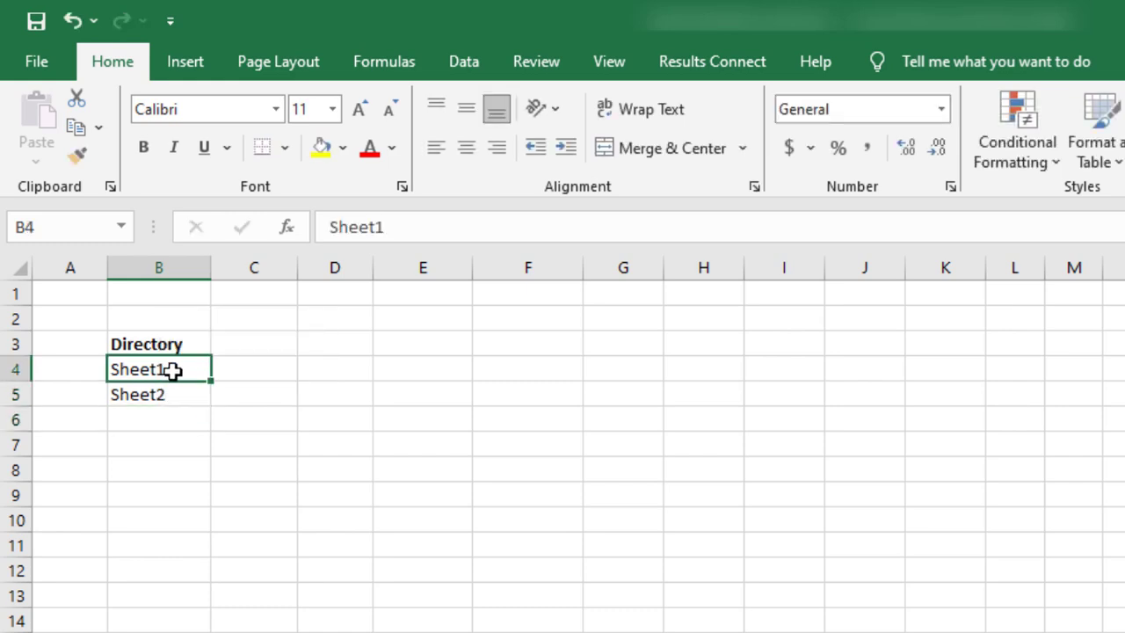
{"action": "left_click_drag", "start_coordinate": [181, 370], "coordinate": [205, 449]}
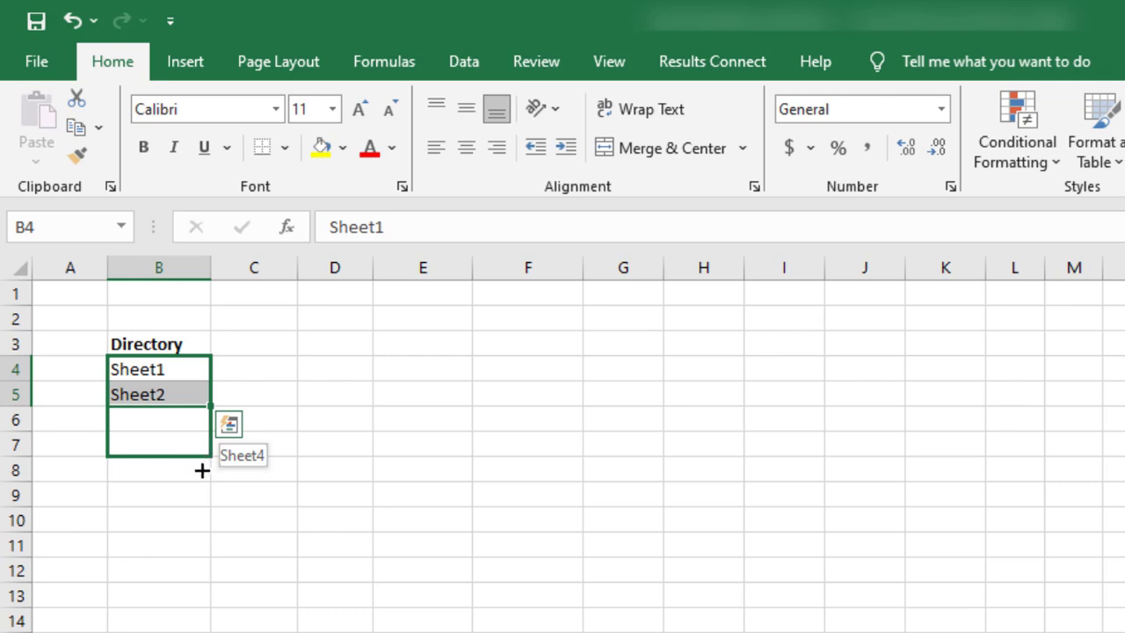
{"action": "left_click_drag", "start_coordinate": [202, 476], "coordinate": [201, 459]}
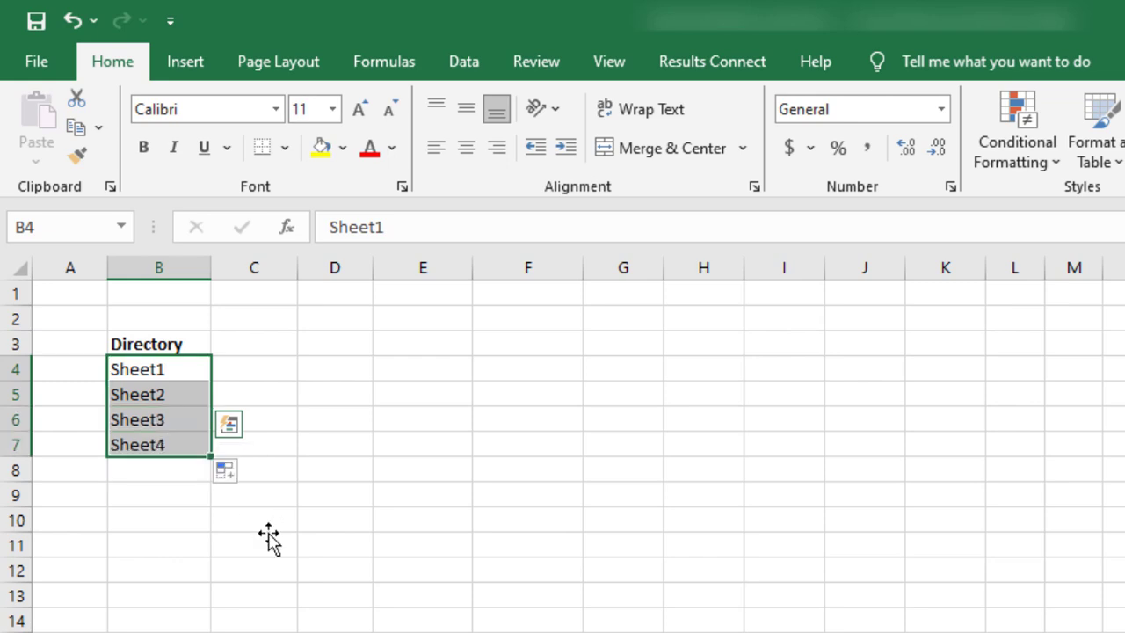
{"action": "left_click", "coordinate": [269, 521]}
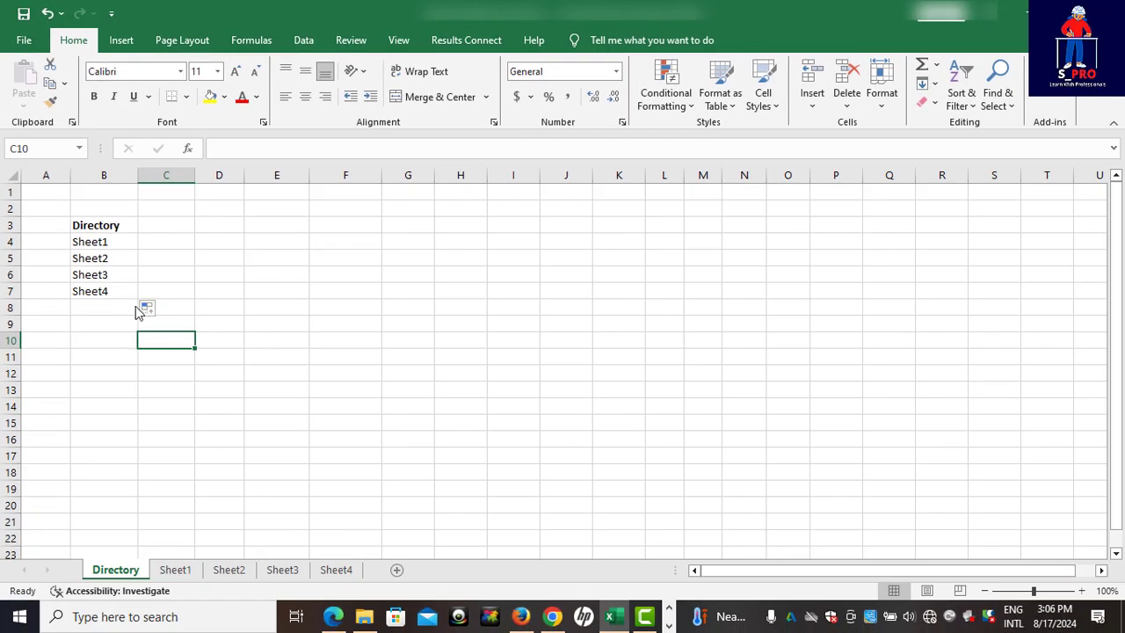
{"action": "left_click", "coordinate": [284, 357]}
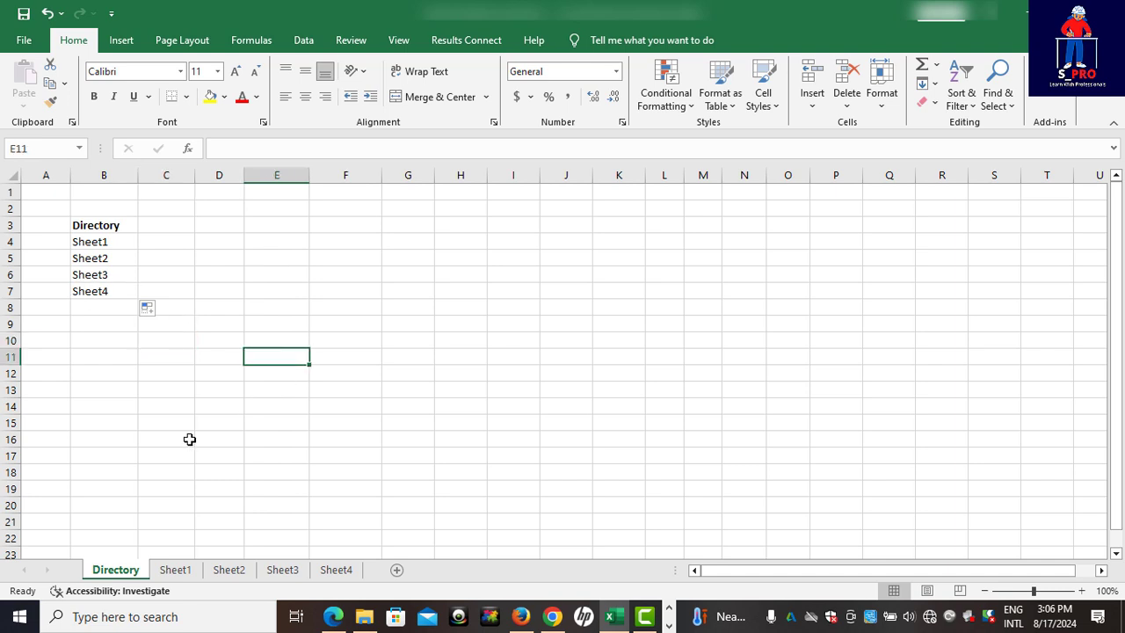
- Go through the Directory list entries, view the Sheet1 worksheet, and return to the Directory sheet
{"action": "left_click", "coordinate": [153, 253]}
{"action": "left_click", "coordinate": [80, 225]}
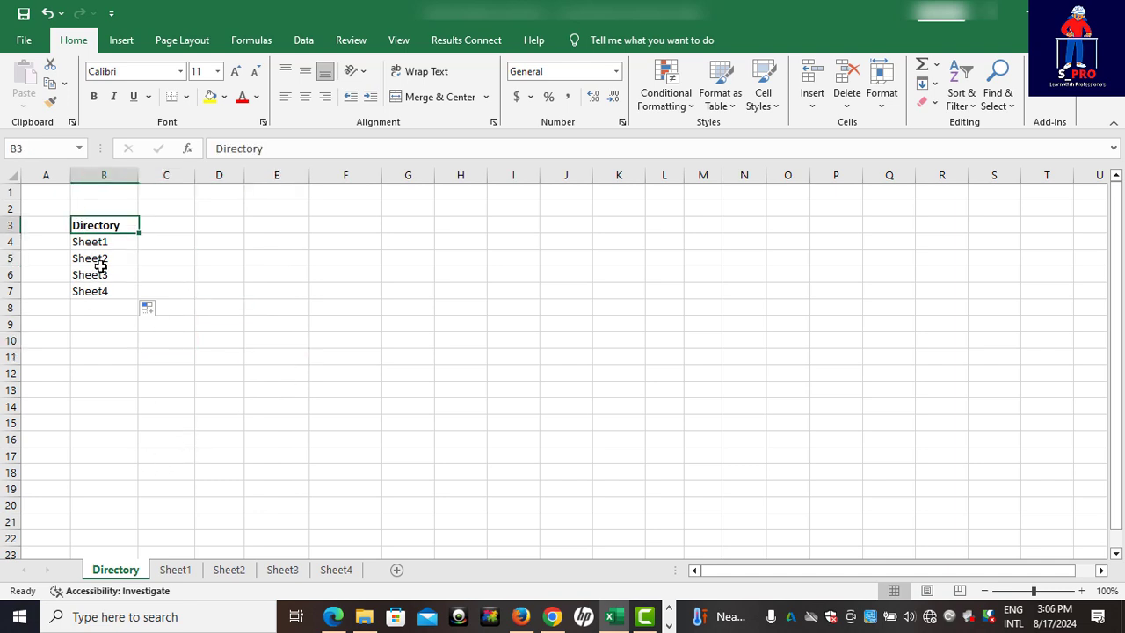
{"action": "key", "text": "Down"}
{"action": "key", "text": "Down"}
{"action": "key", "text": "Down"}
{"action": "key", "text": "Down"}
{"action": "key", "text": "Down"}
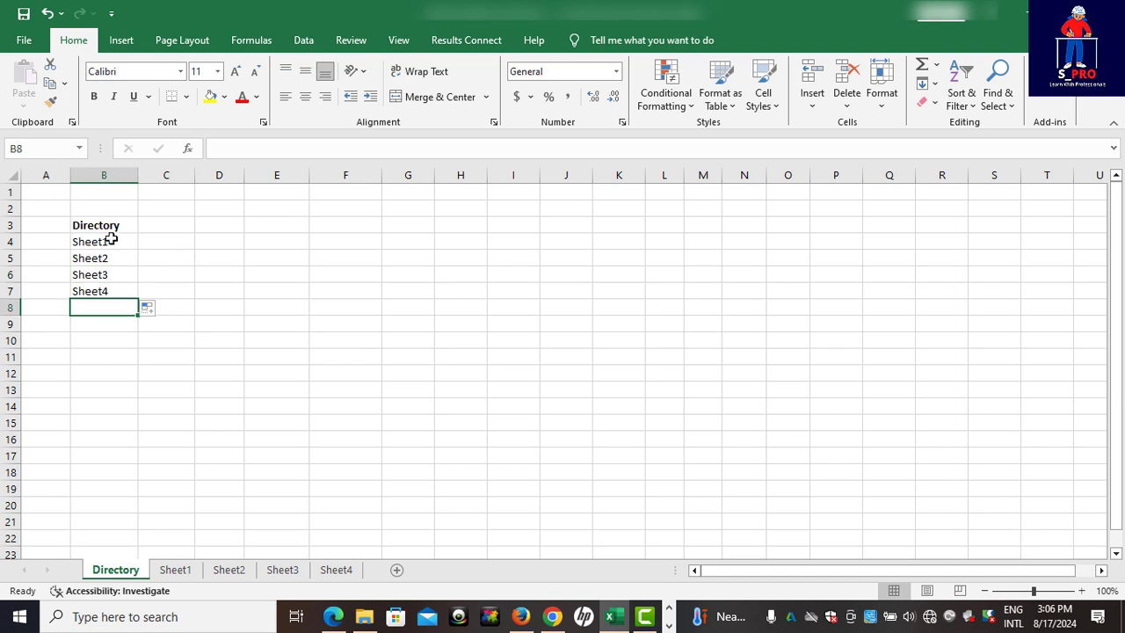
{"action": "left_click", "coordinate": [183, 569]}
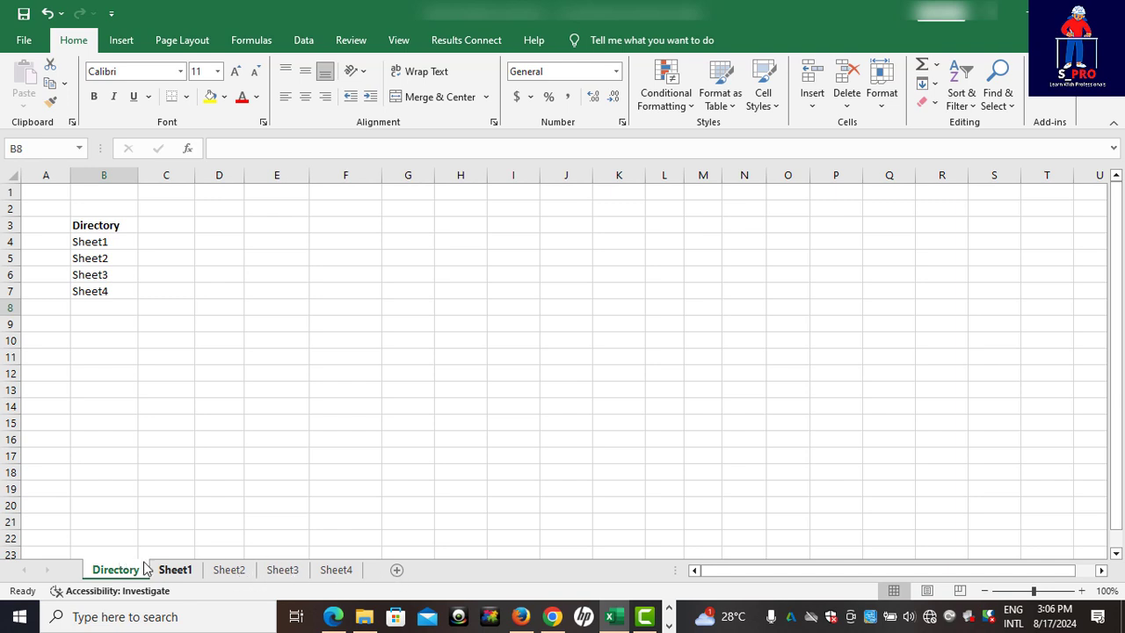
{"action": "left_click", "coordinate": [87, 245]}
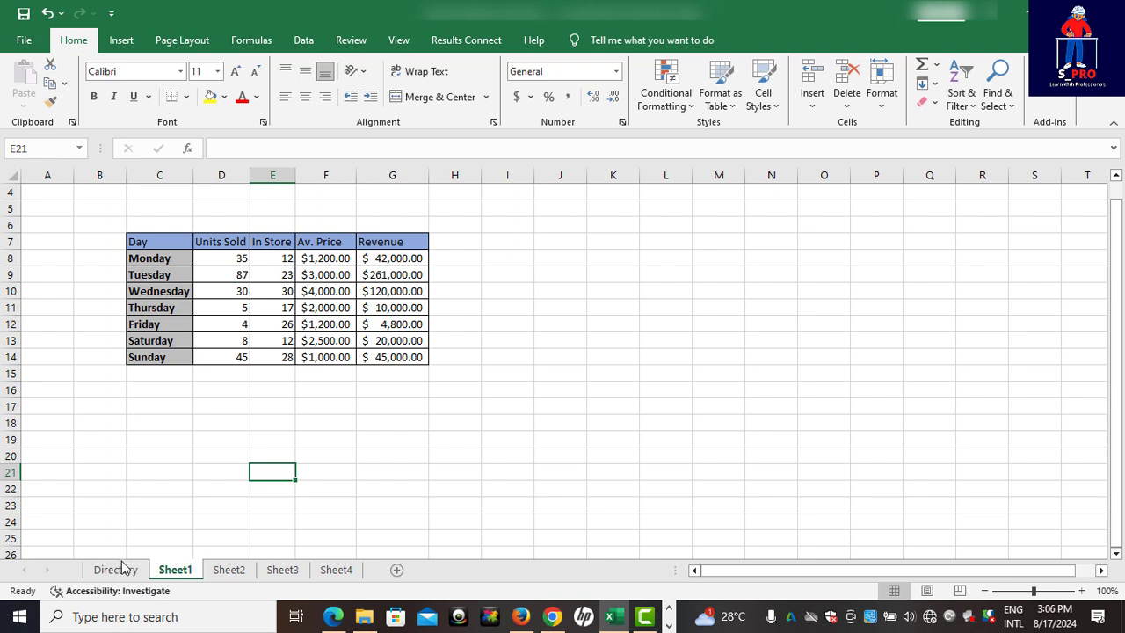
{"action": "key", "text": "ctrl+Page_Up"}
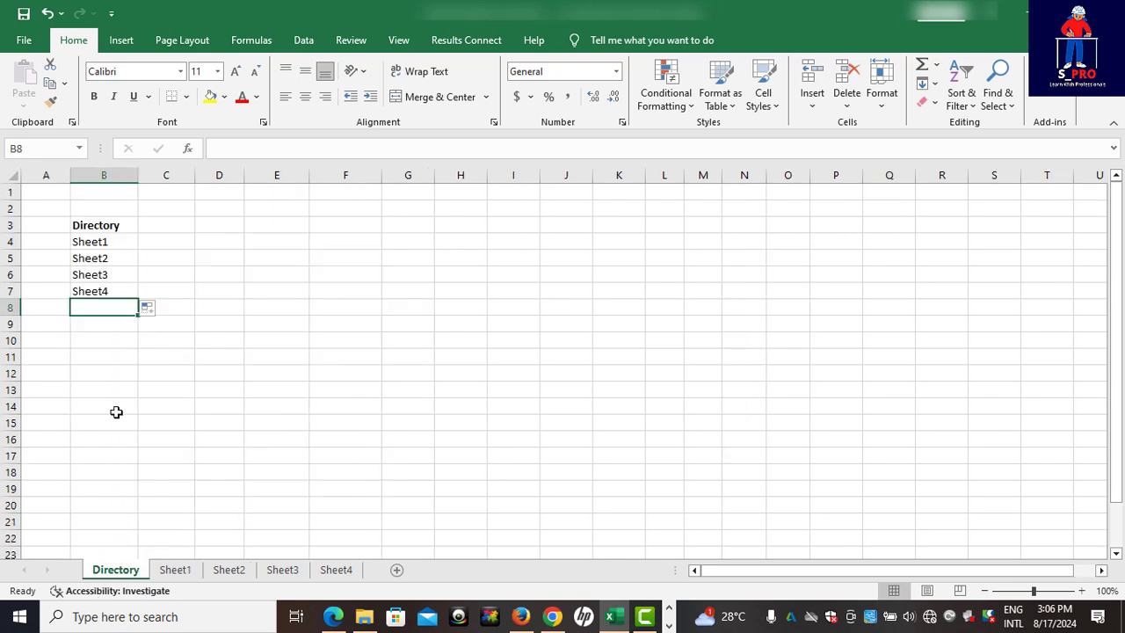
- Insert a hyperlink on the Sheet1 entry in cell B4, pointing to cell A1 of Sheet1 in this document
{"action": "left_click", "coordinate": [100, 229]}
{"action": "left_click", "coordinate": [100, 246]}
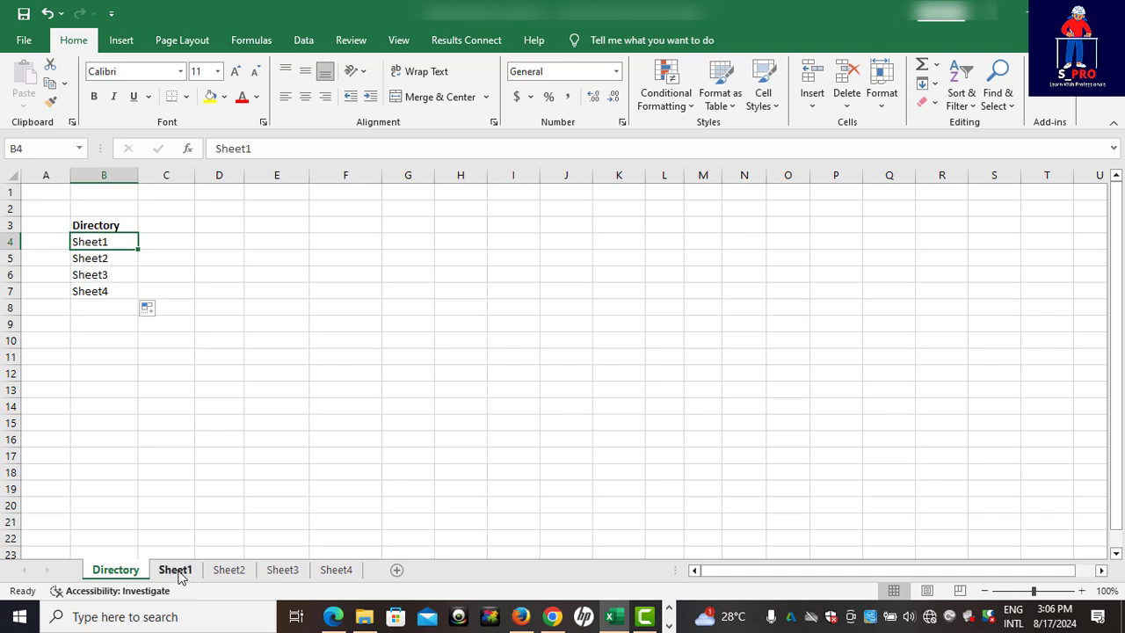
{"action": "right_click", "coordinate": [104, 246]}
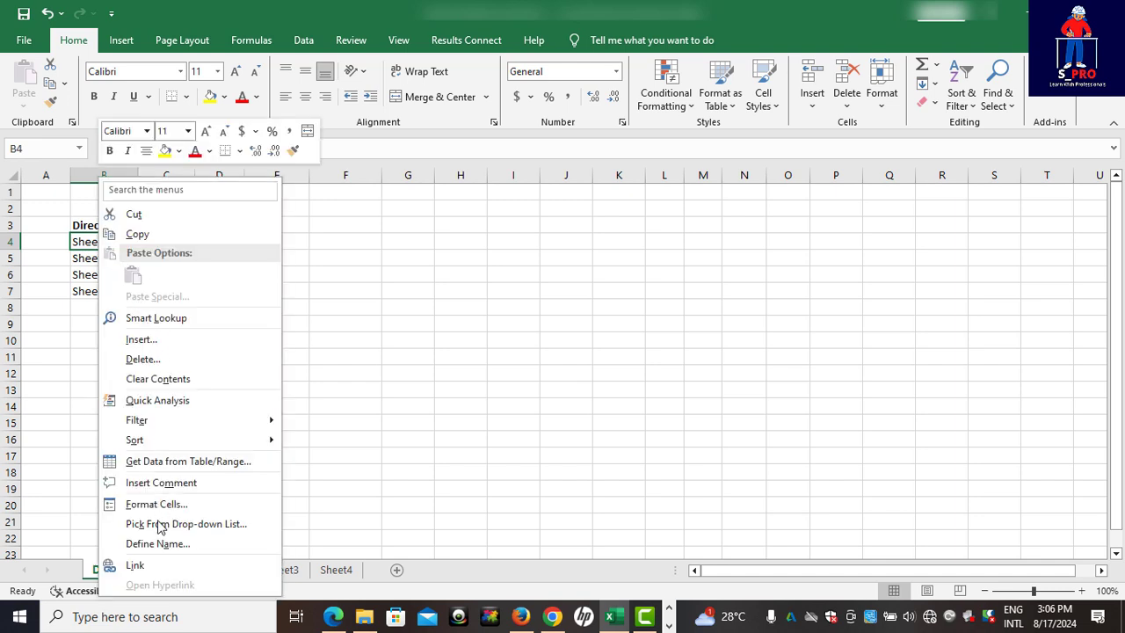
{"action": "left_click", "coordinate": [135, 567]}
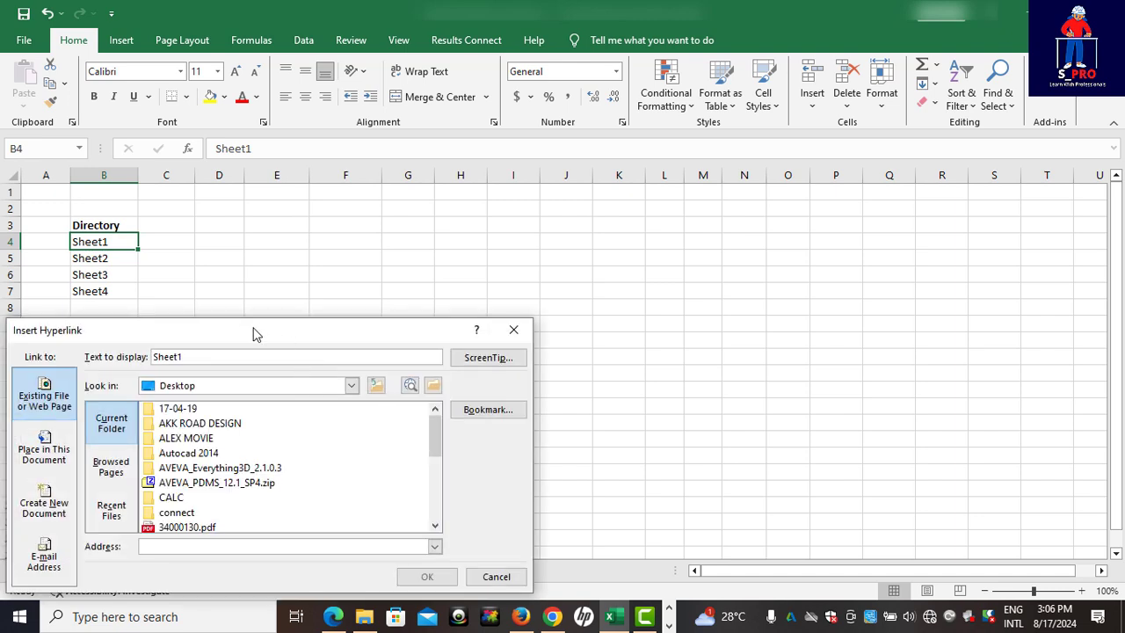
{"action": "left_click_drag", "start_coordinate": [253, 334], "coordinate": [518, 245]}
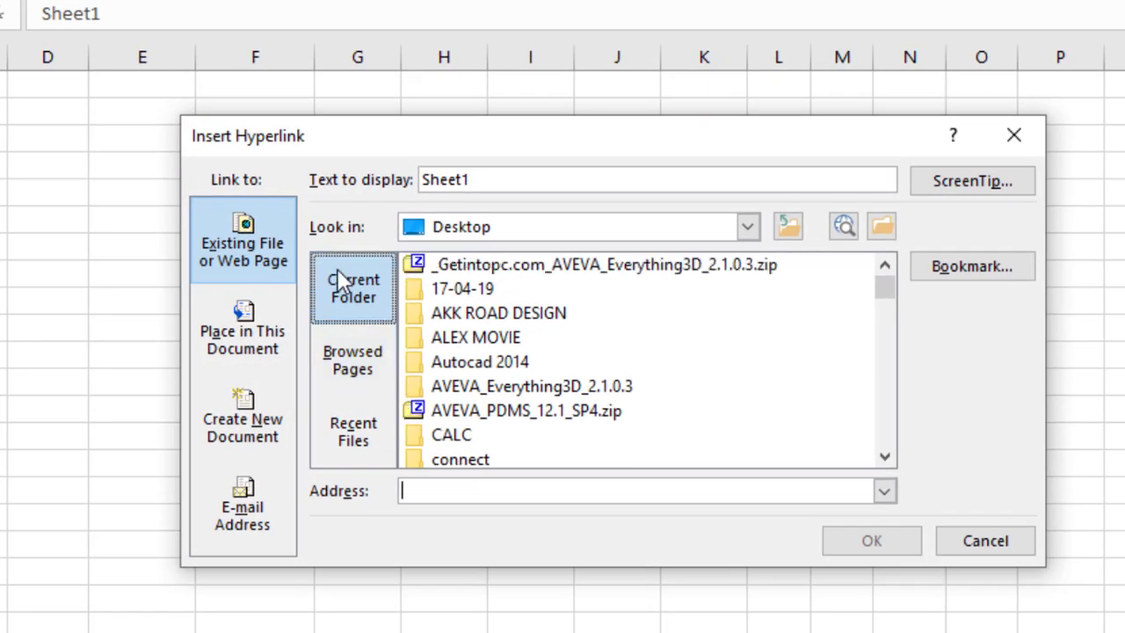
{"action": "left_click", "coordinate": [207, 240]}
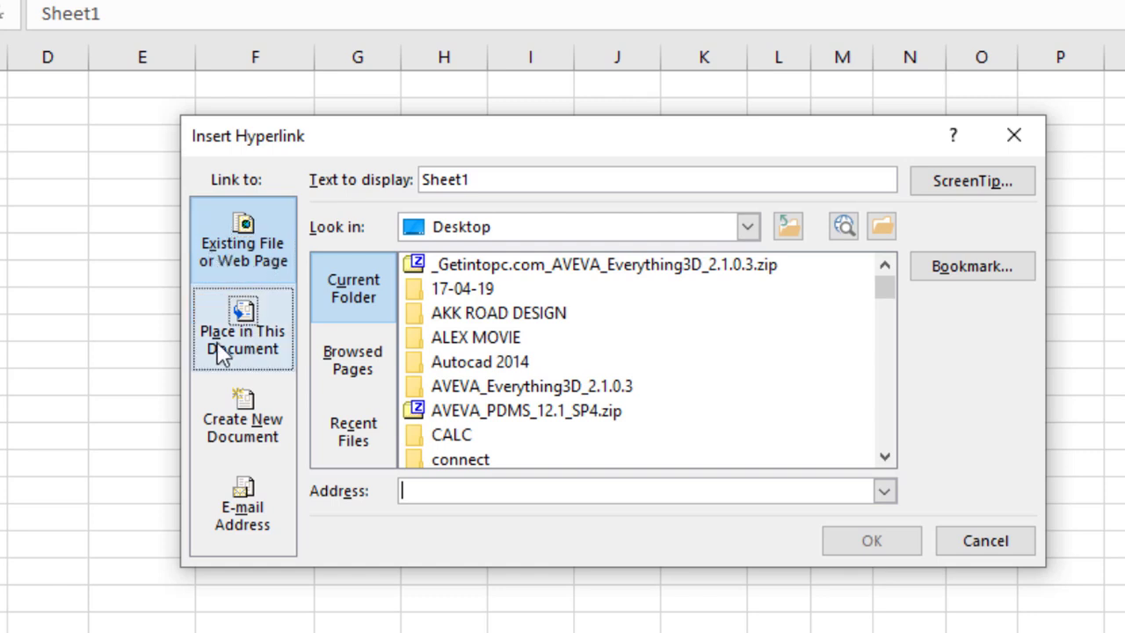
{"action": "left_click", "coordinate": [243, 338]}
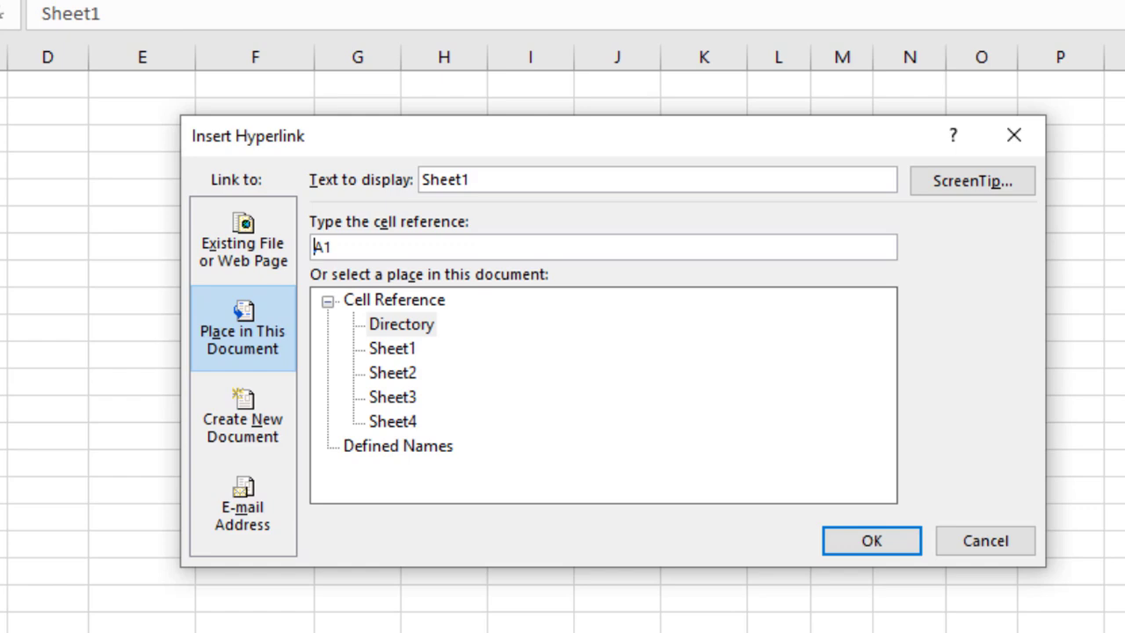
{"action": "left_click", "coordinate": [393, 350]}
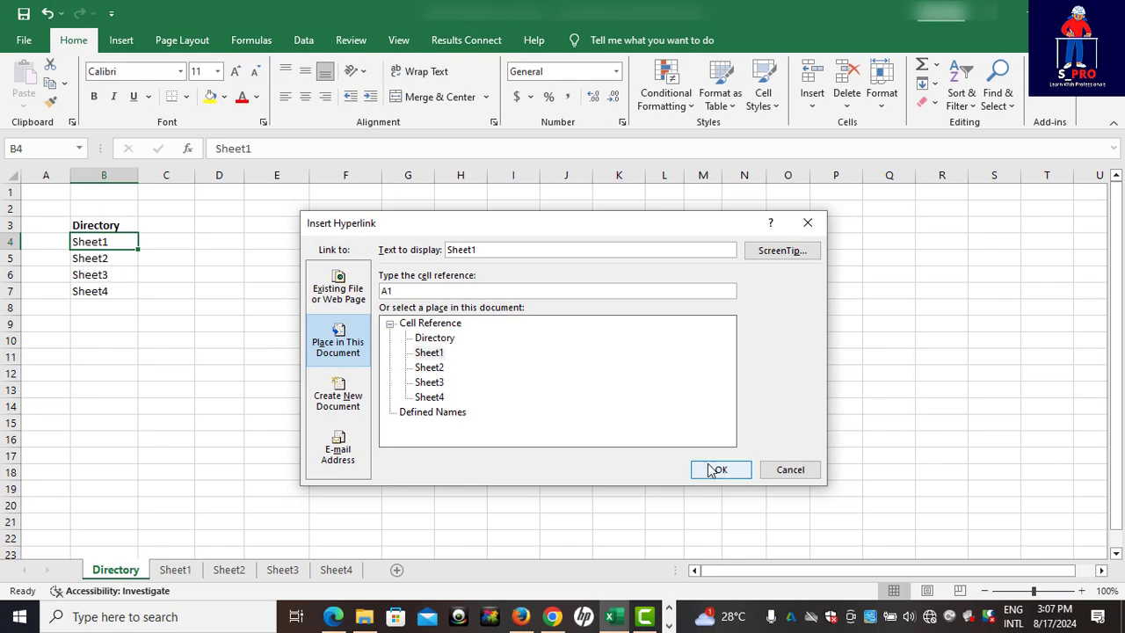
{"action": "left_click", "coordinate": [869, 540]}
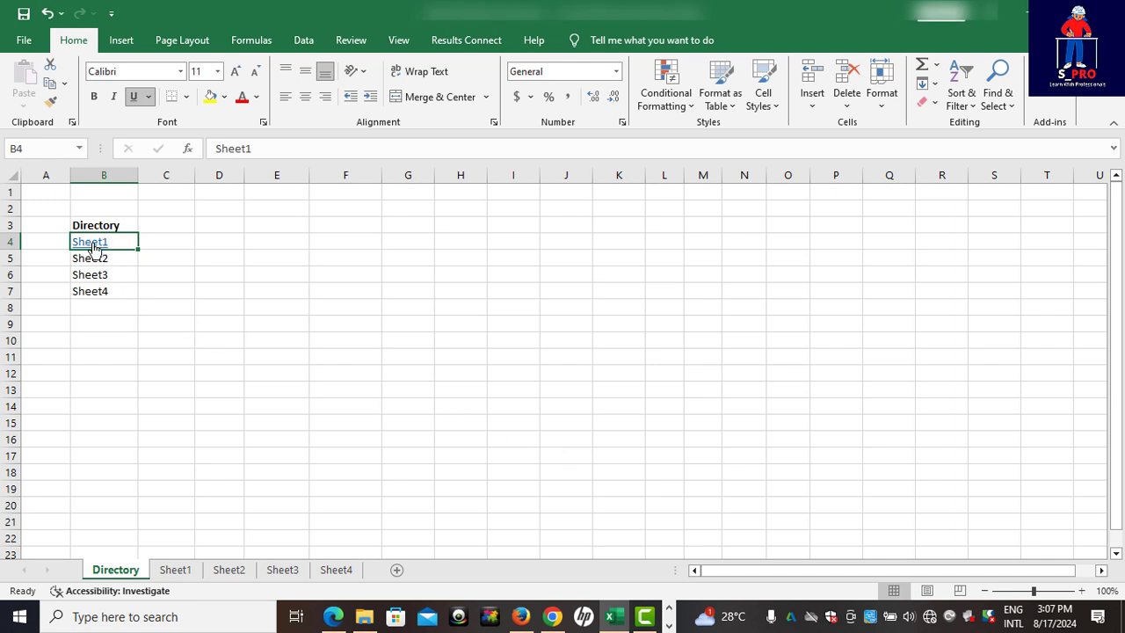
- Test the Sheet1 link in cell B4, compare it with opening Sheet1 directly, and return to the Directory sheet
{"action": "left_click", "coordinate": [176, 327]}
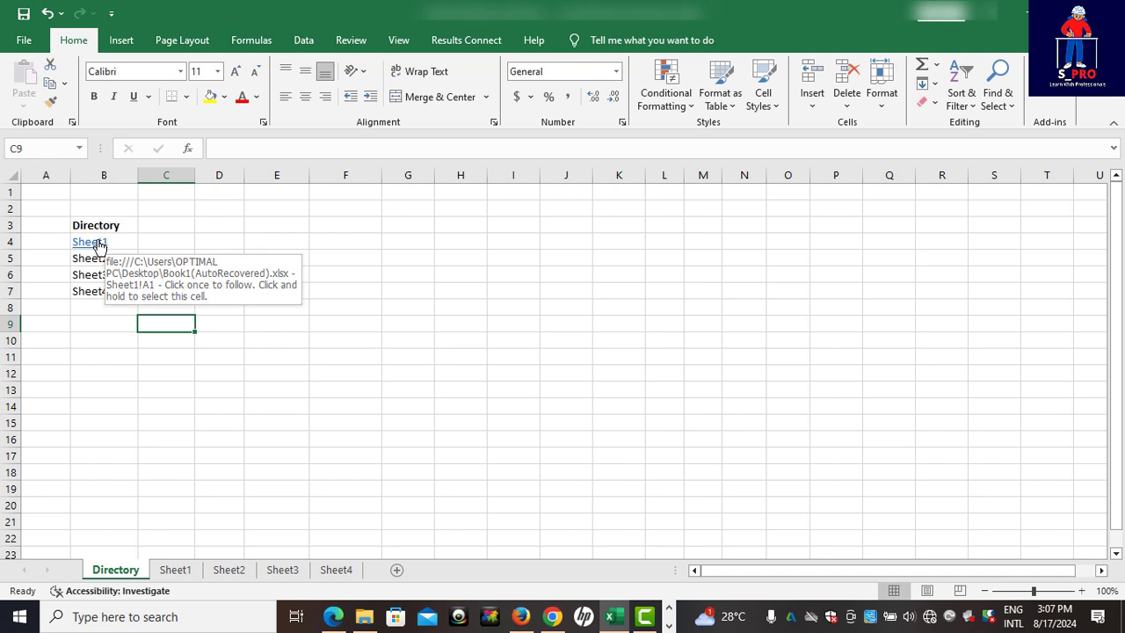
{"action": "left_click", "coordinate": [99, 246]}
{"action": "left_click", "coordinate": [100, 246]}
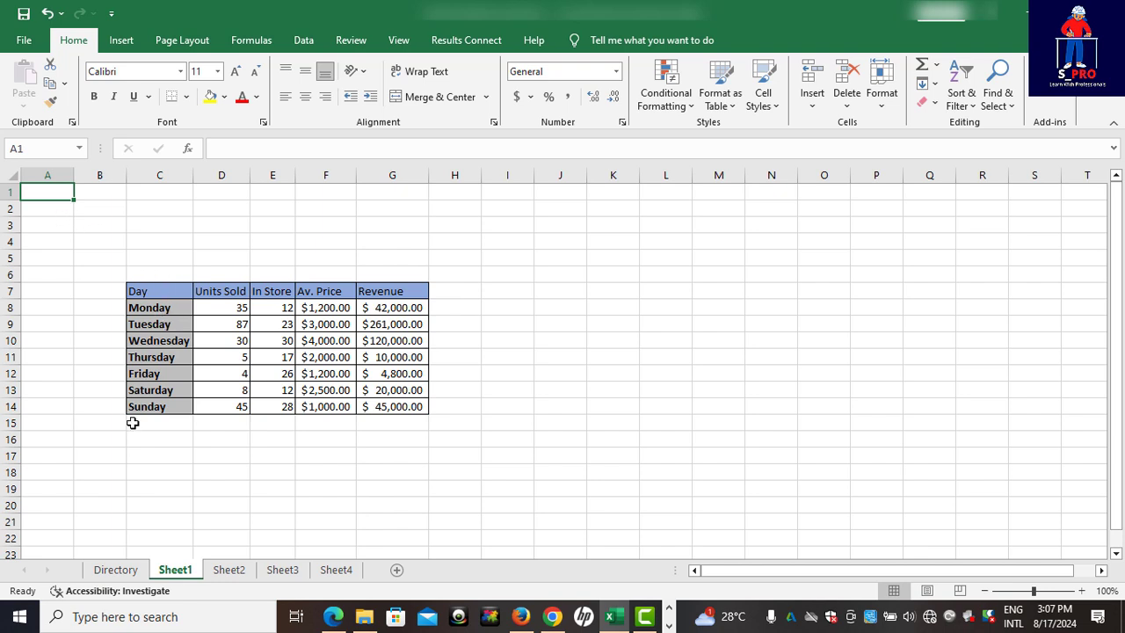
{"action": "left_click", "coordinate": [115, 571]}
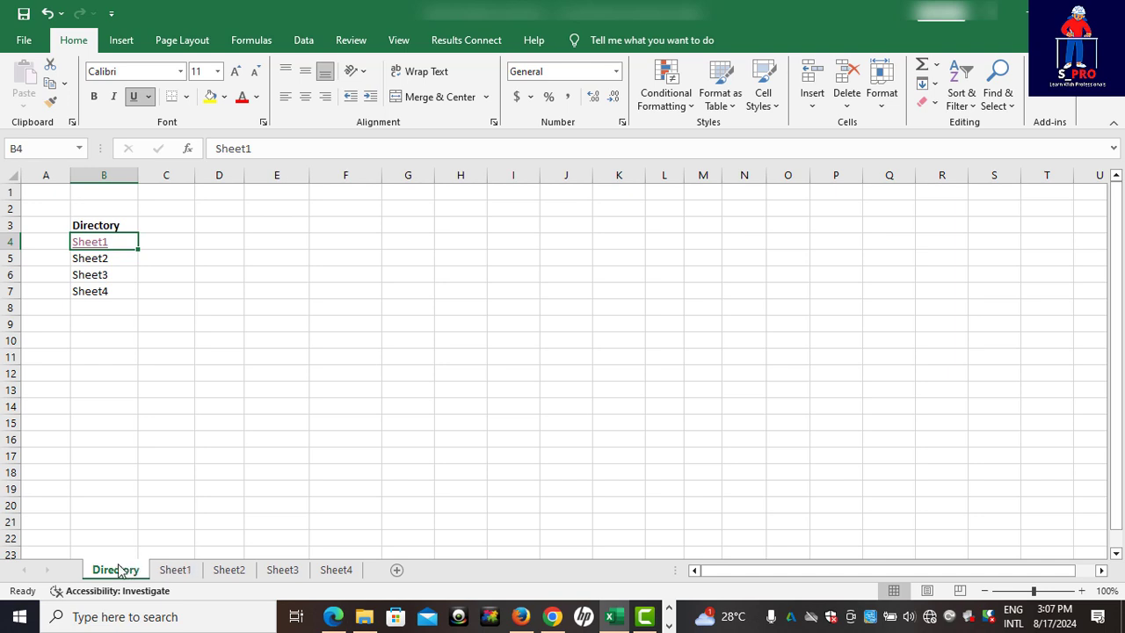
{"action": "left_click", "coordinate": [176, 570]}
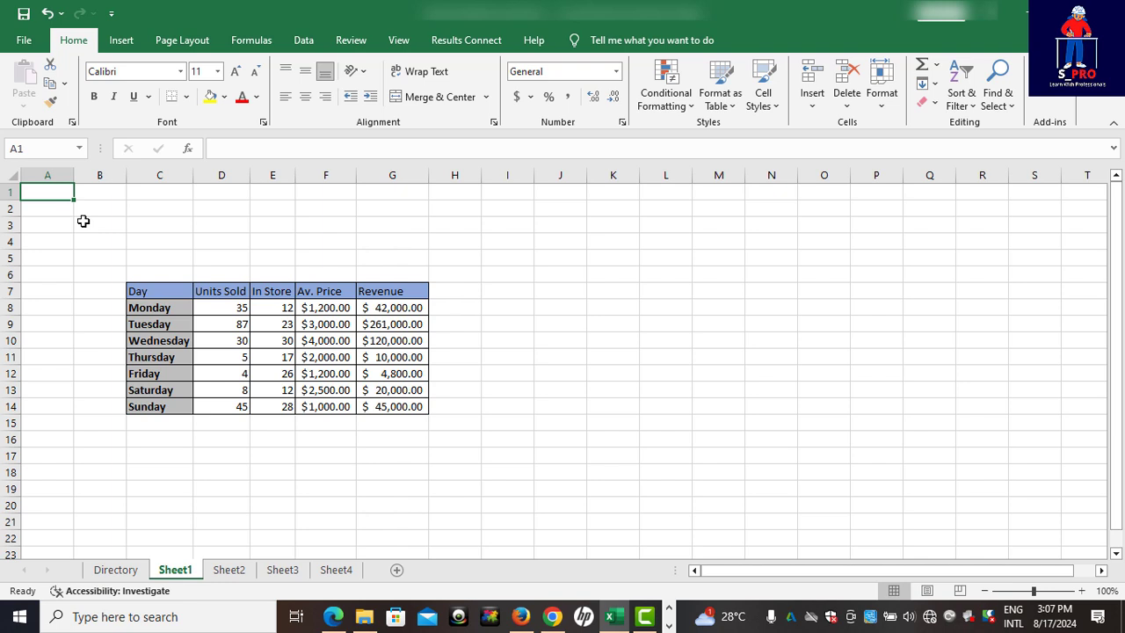
{"action": "left_click", "coordinate": [116, 570]}
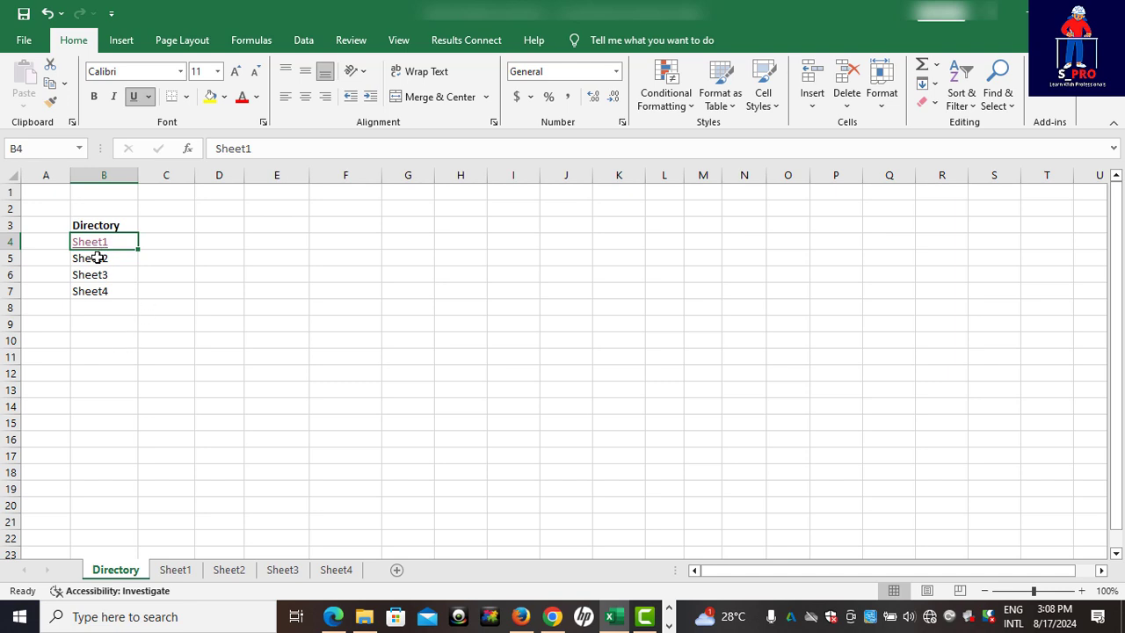
- Insert a hyperlink on the Sheet2 entry in cell B5, pointing to cell A1 of Sheet2 in this document
{"action": "left_click", "coordinate": [97, 258]}
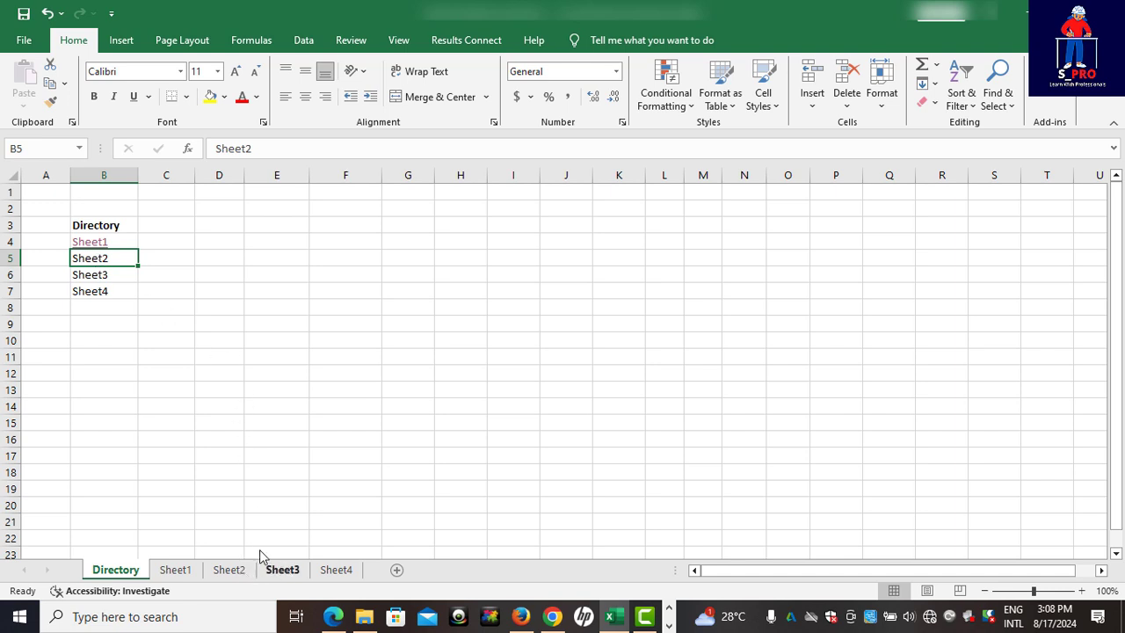
{"action": "right_click", "coordinate": [114, 260]}
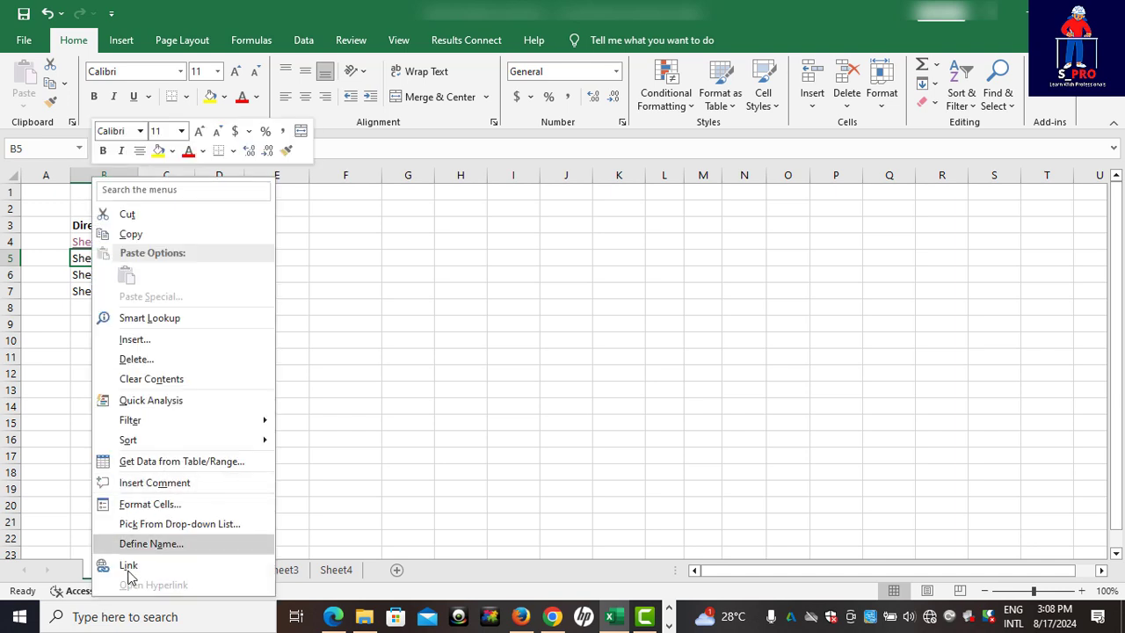
{"action": "left_click", "coordinate": [129, 567]}
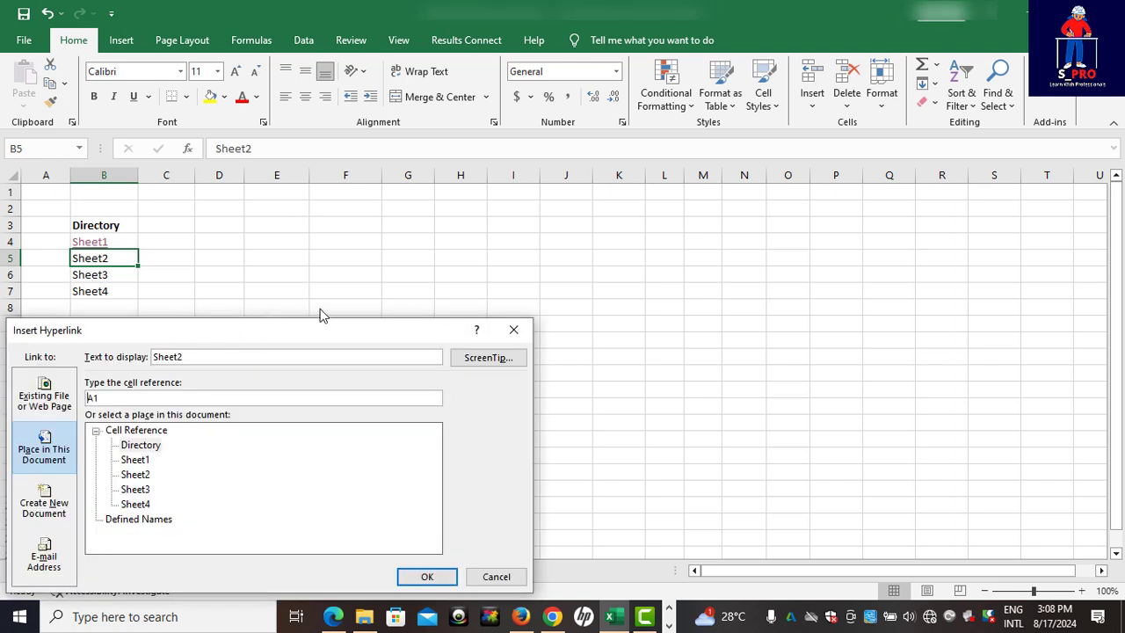
{"action": "left_click_drag", "start_coordinate": [334, 330], "coordinate": [568, 249]}
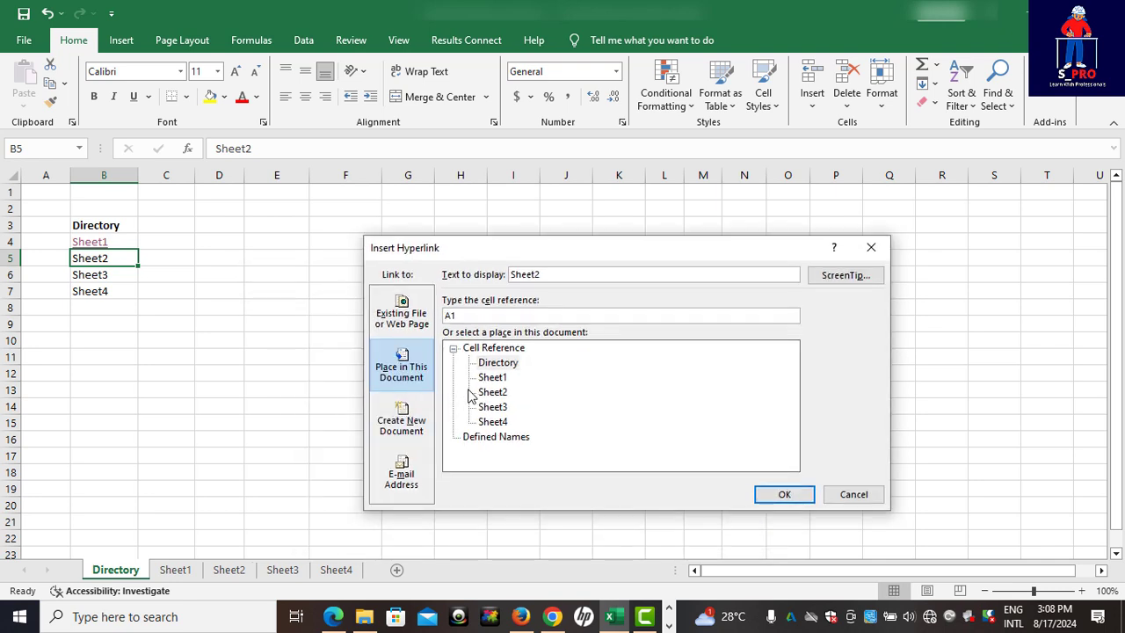
{"action": "left_click", "coordinate": [492, 393]}
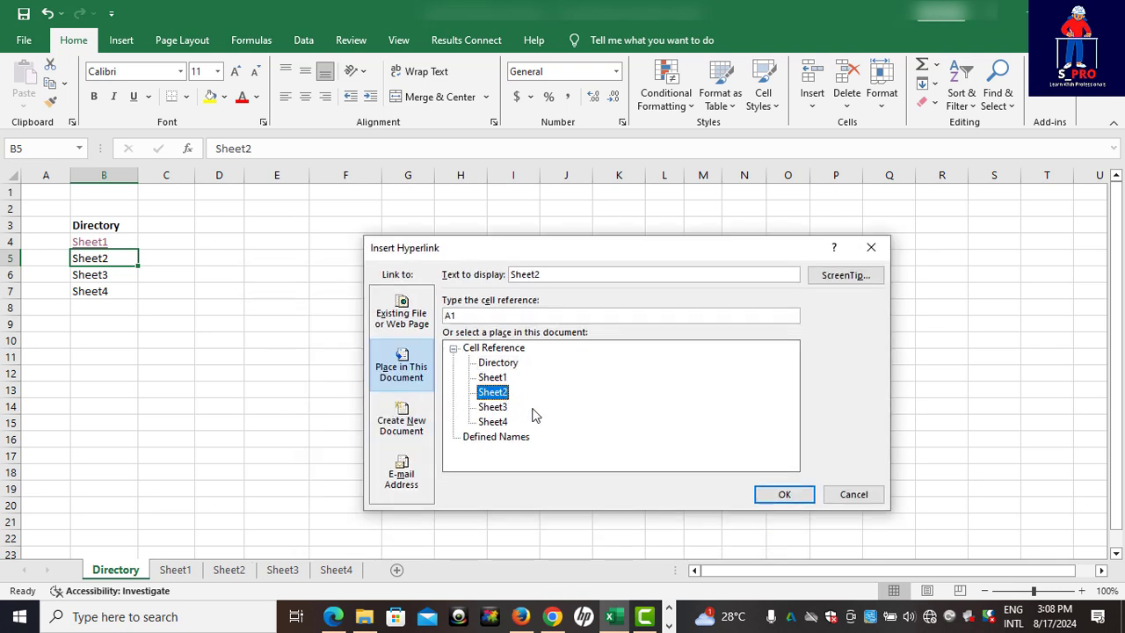
{"action": "left_click", "coordinate": [785, 494]}
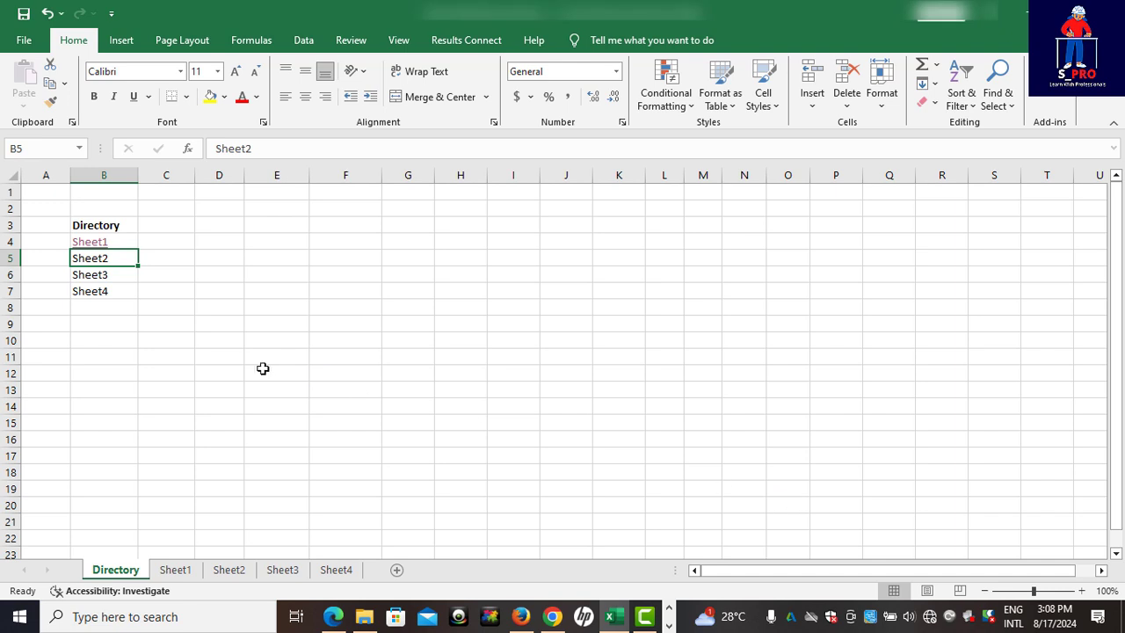
{"action": "left_click", "coordinate": [188, 371]}
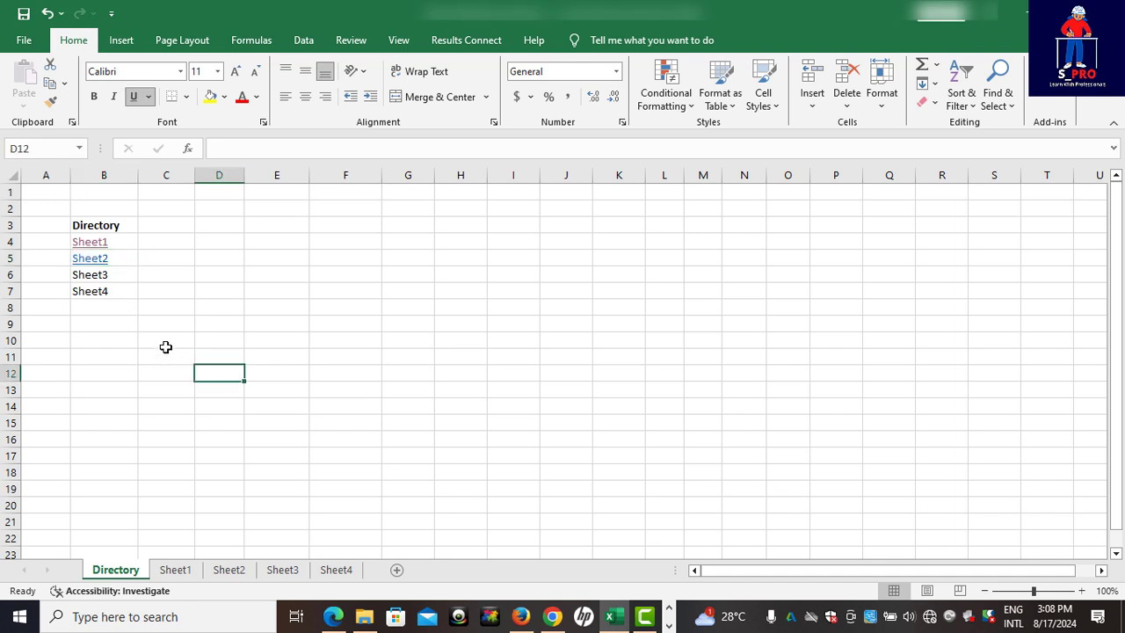
- Follow the Sheet2 link from cell B5 to test it, and view the Sheet3 worksheet
{"action": "left_click", "coordinate": [89, 261]}
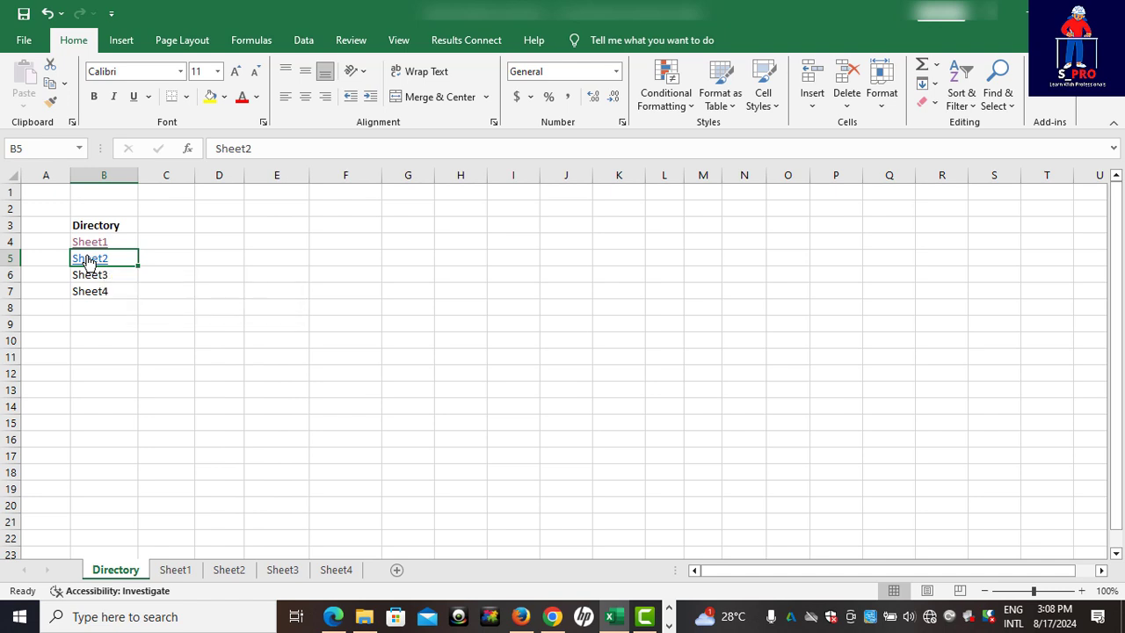
{"action": "left_click", "coordinate": [88, 261]}
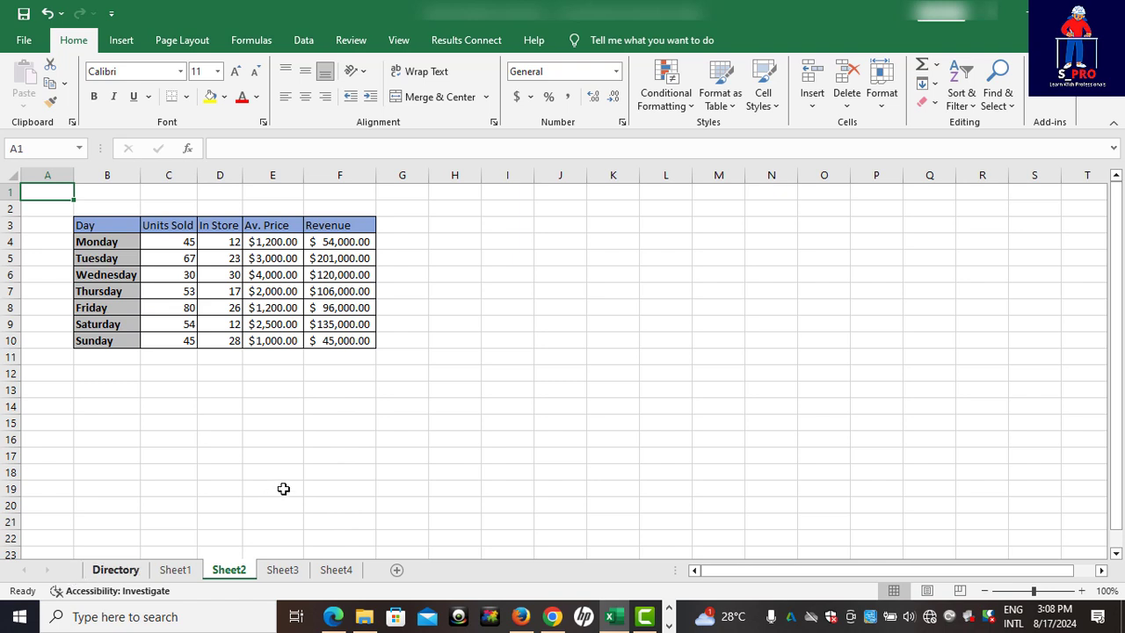
{"action": "left_click", "coordinate": [282, 570]}
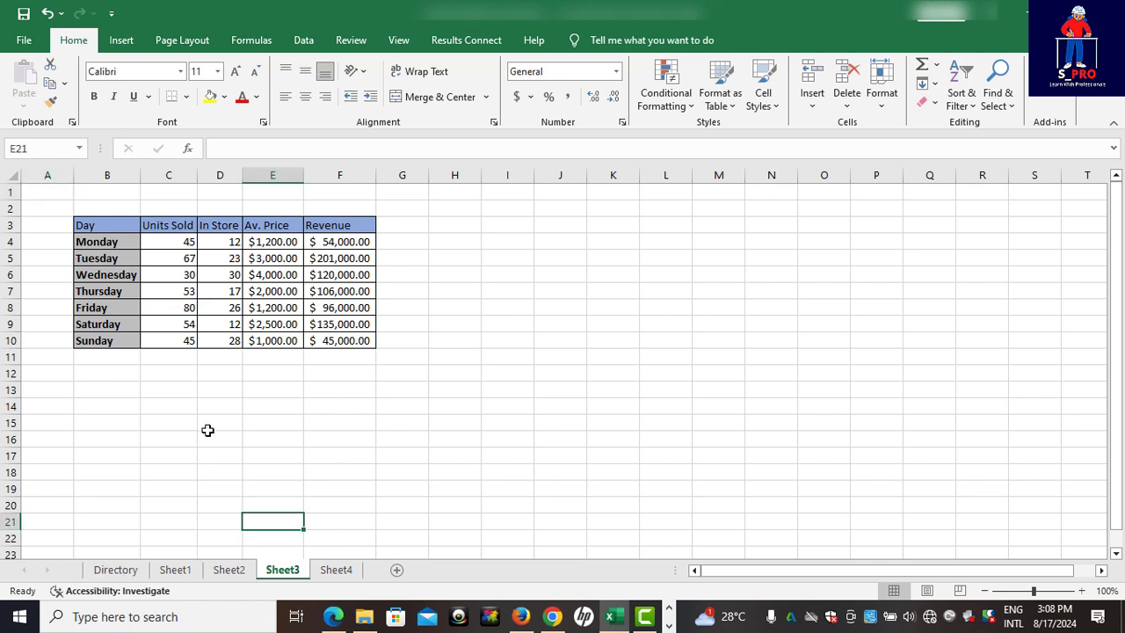
- Define the name Revenue for the sales table in range B3:F10 on Sheet3
{"action": "left_click", "coordinate": [337, 417]}
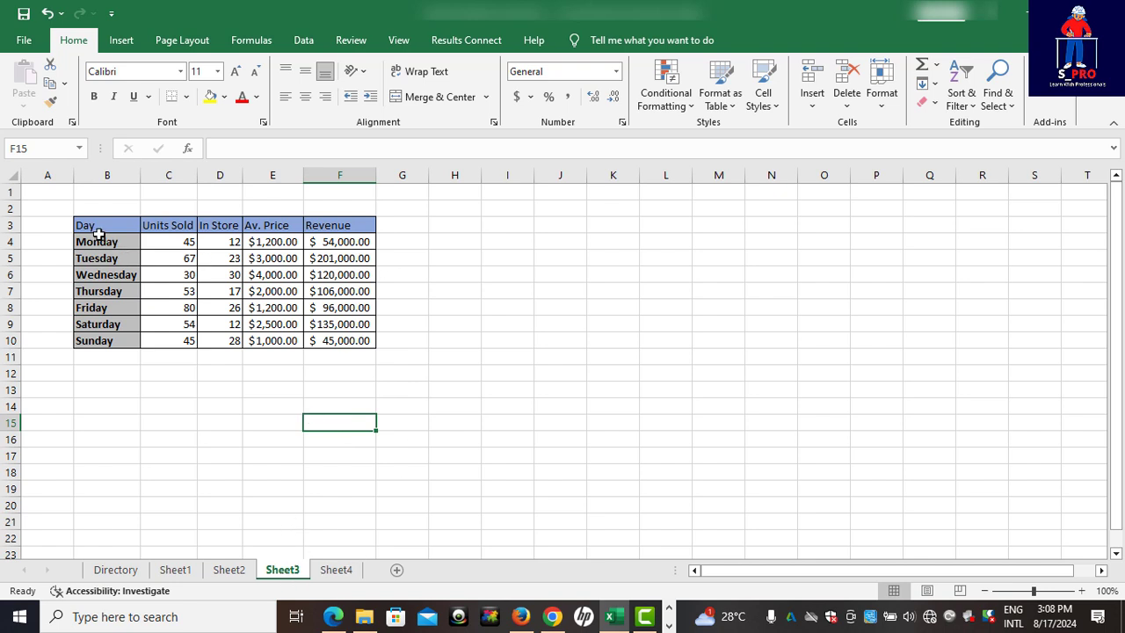
{"action": "left_click_drag", "start_coordinate": [92, 226], "coordinate": [344, 340]}
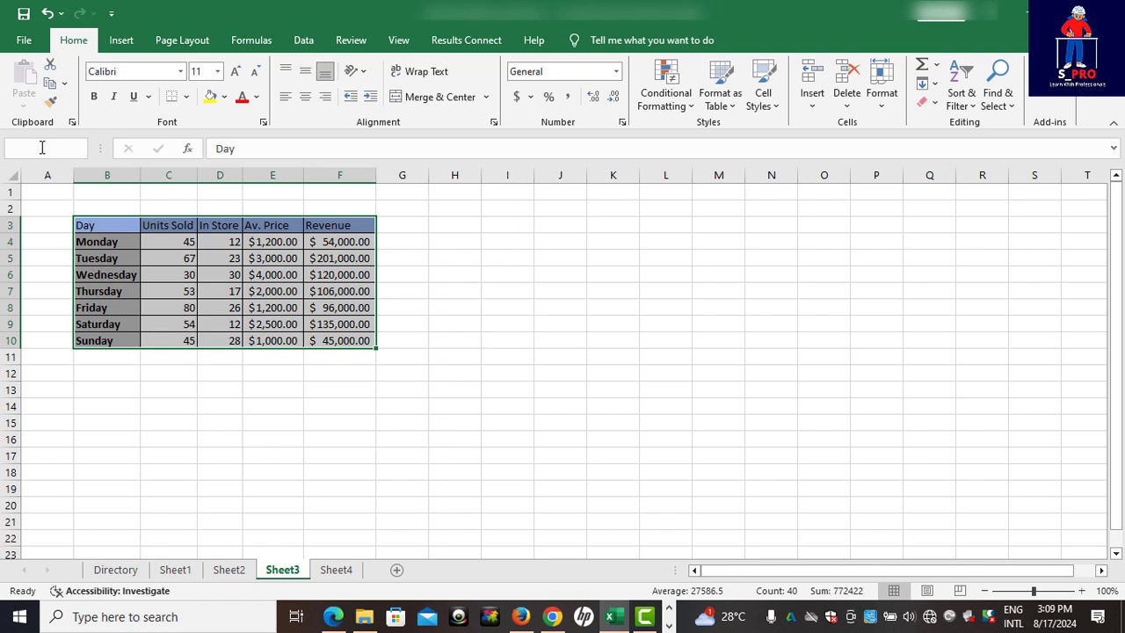
{"action": "left_click", "coordinate": [42, 148]}
{"action": "type", "text": "Revenue"}
{"action": "key", "text": "Return"}
{"action": "left_click", "coordinate": [465, 326]}
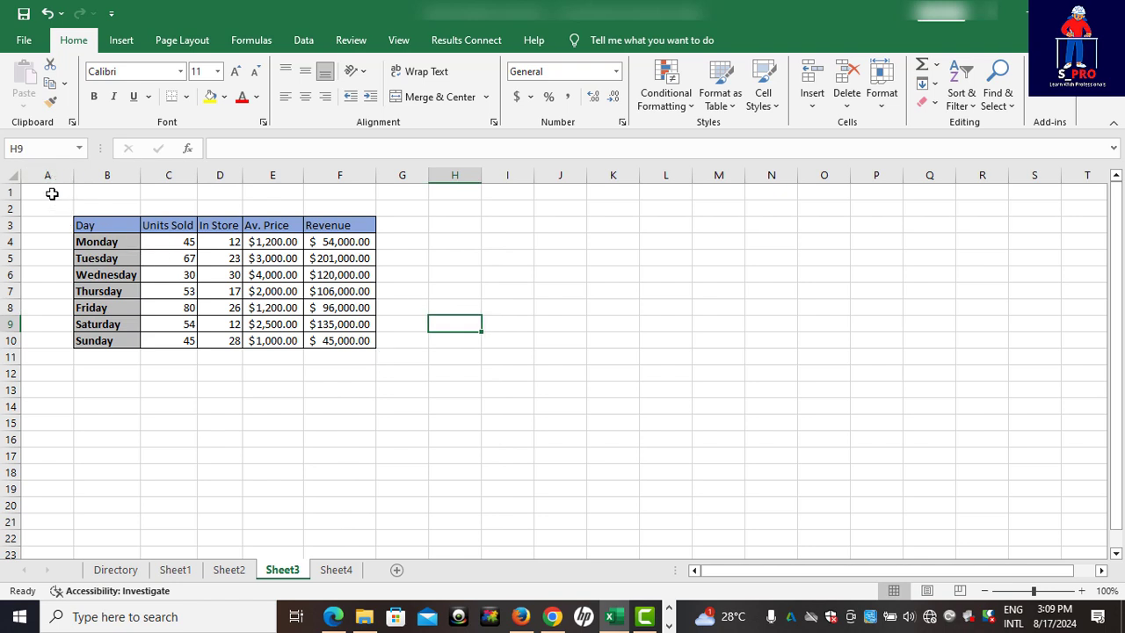
- On the Directory sheet, insert a hyperlink on the Sheet3 entry in cell B6, pointing to the defined name Revenue in this document
{"action": "left_click", "coordinate": [116, 570]}
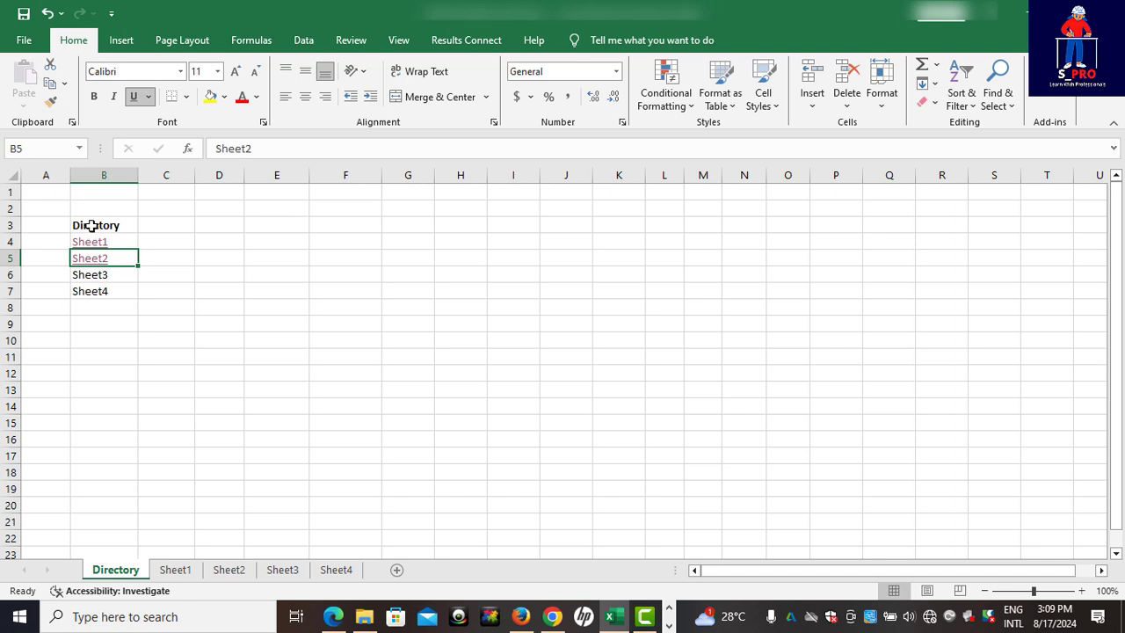
{"action": "left_click", "coordinate": [93, 276]}
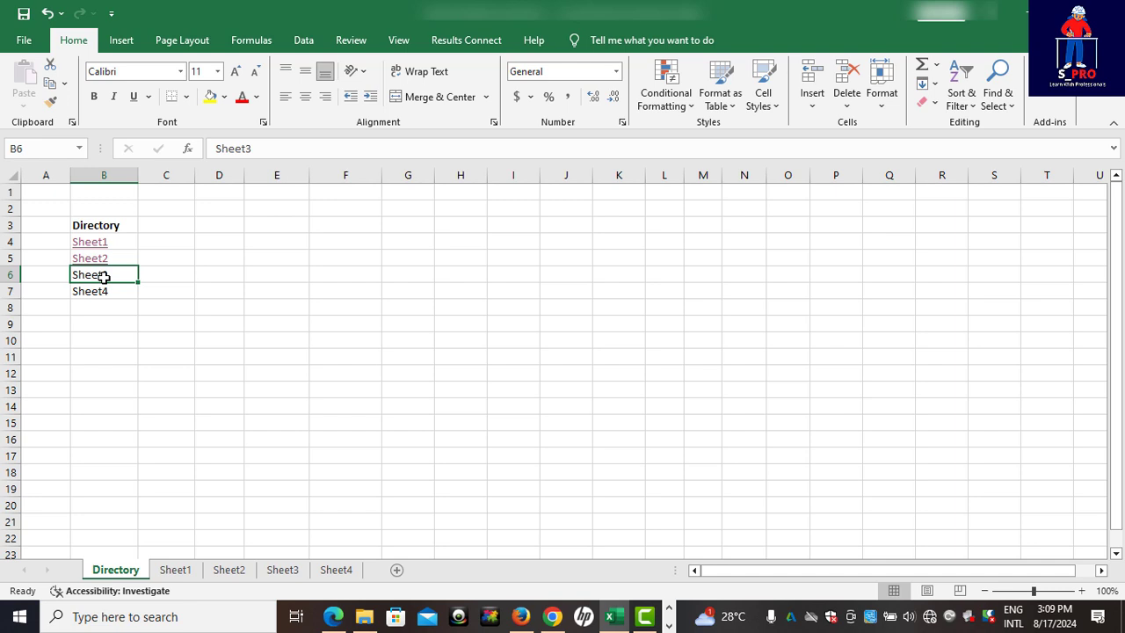
{"action": "right_click", "coordinate": [104, 277]}
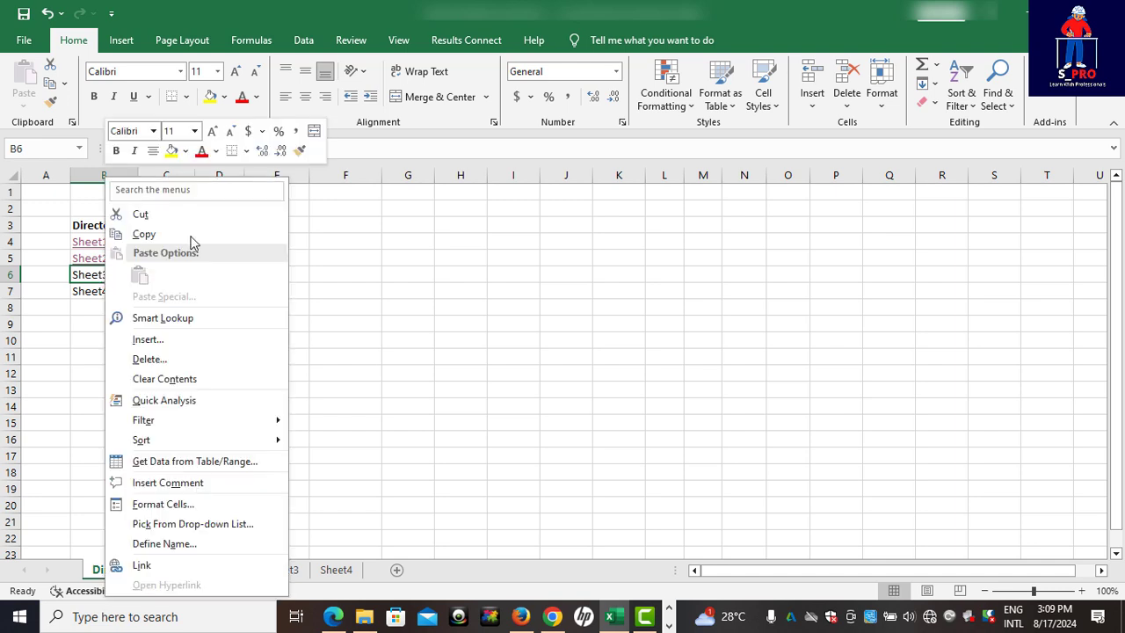
{"action": "left_click", "coordinate": [146, 566]}
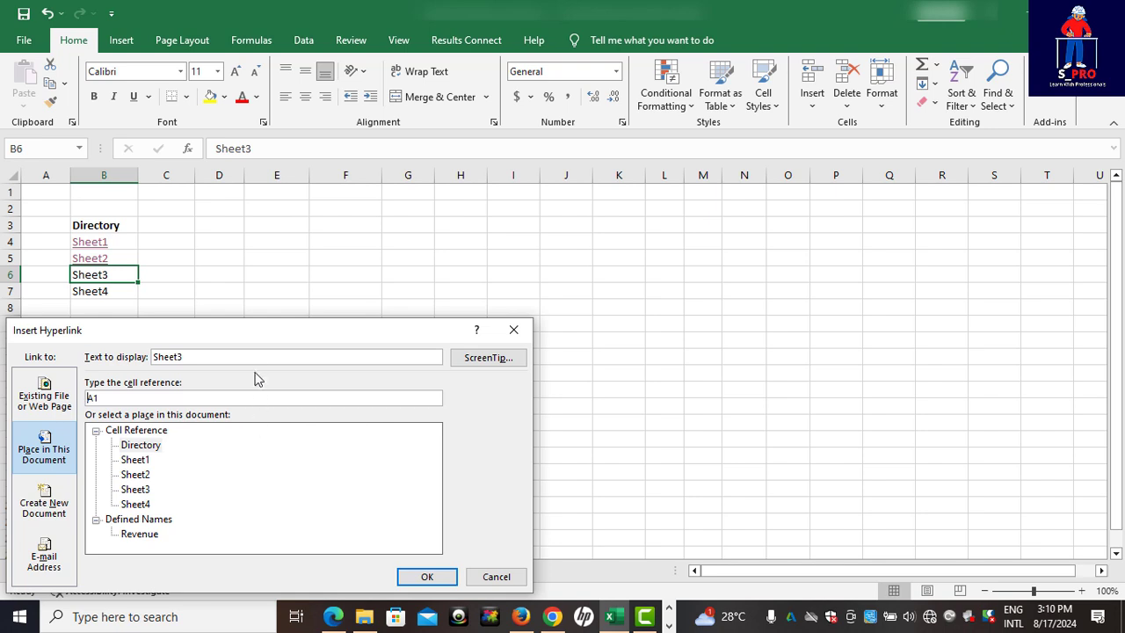
{"action": "left_click_drag", "start_coordinate": [252, 331], "coordinate": [535, 212]}
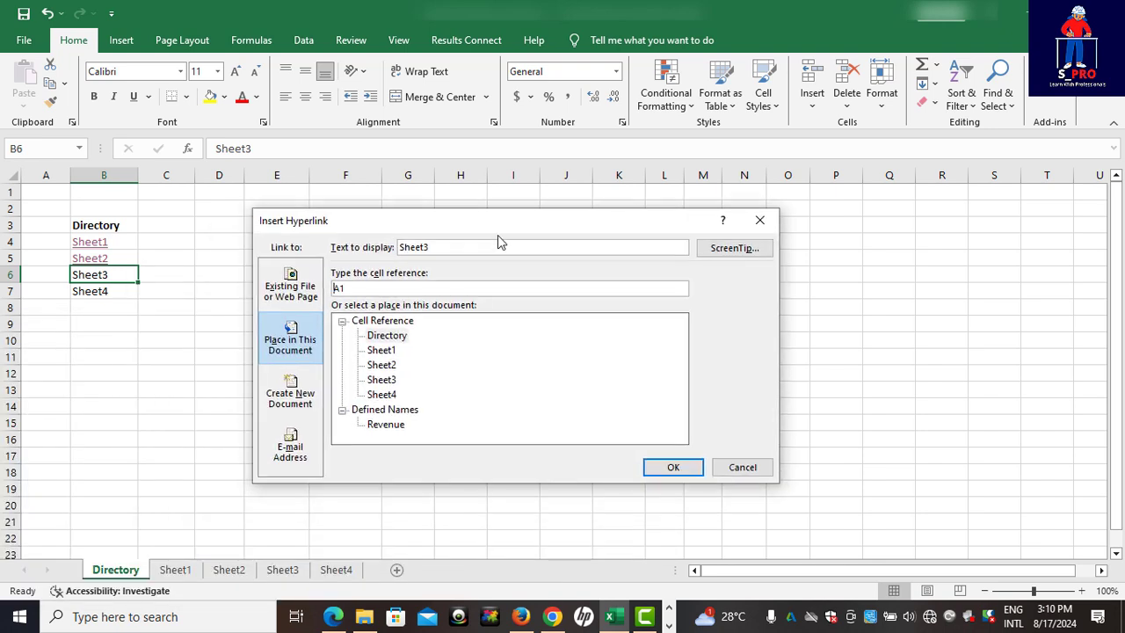
{"action": "left_click", "coordinate": [387, 427]}
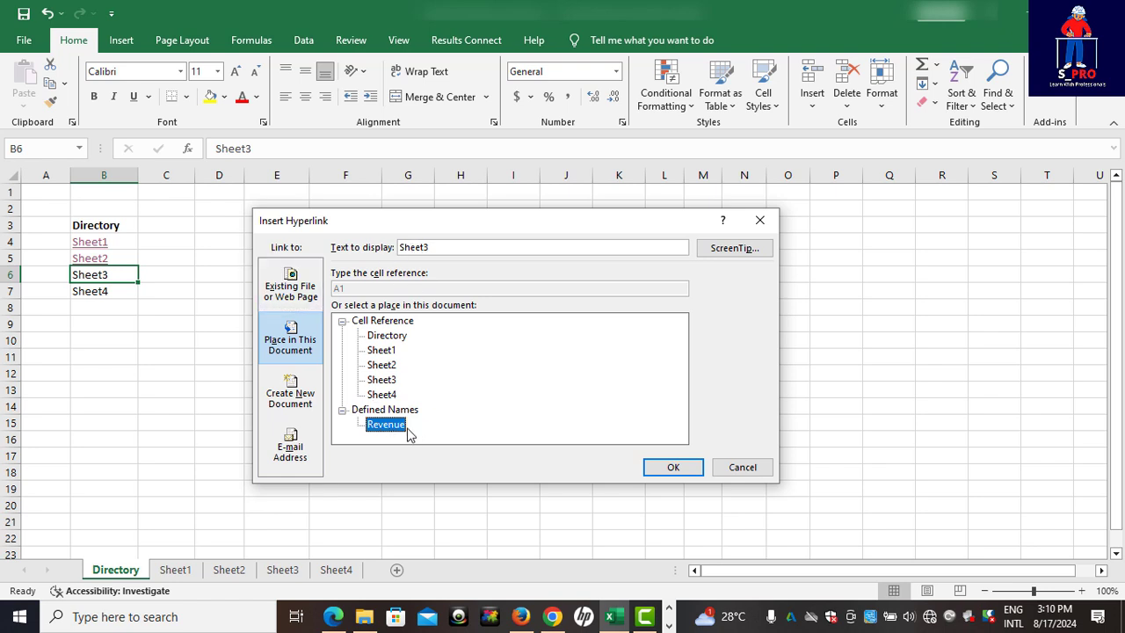
{"action": "left_click", "coordinate": [673, 467]}
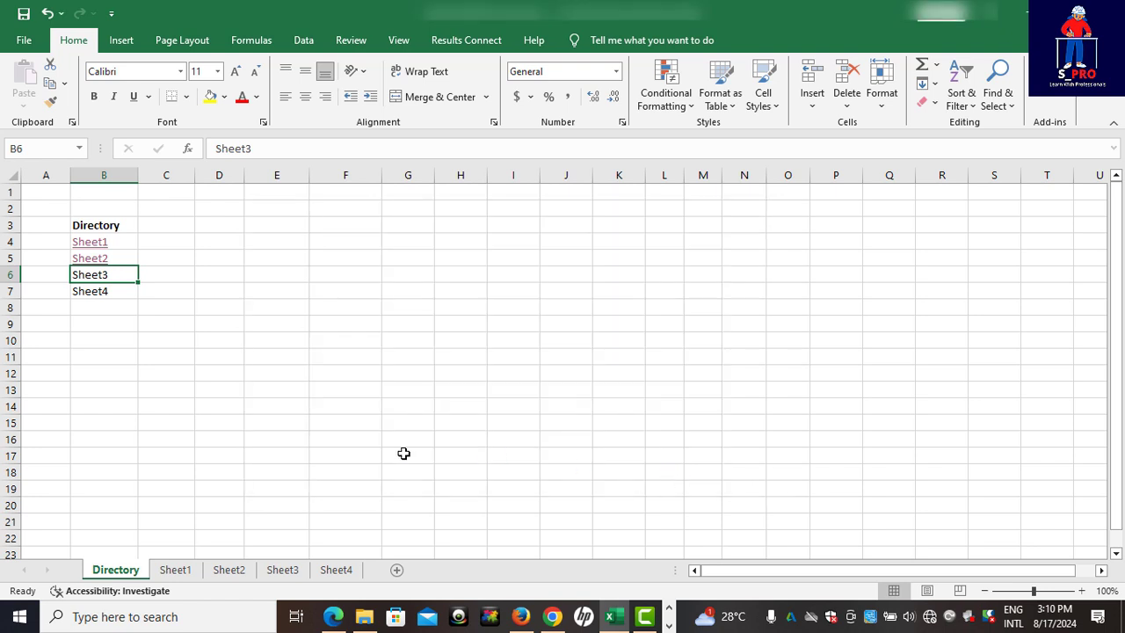
- Follow the Sheet3 link from cell B6 to test that it leads to the Revenue range
{"action": "left_click", "coordinate": [147, 351]}
{"action": "left_click", "coordinate": [97, 275]}
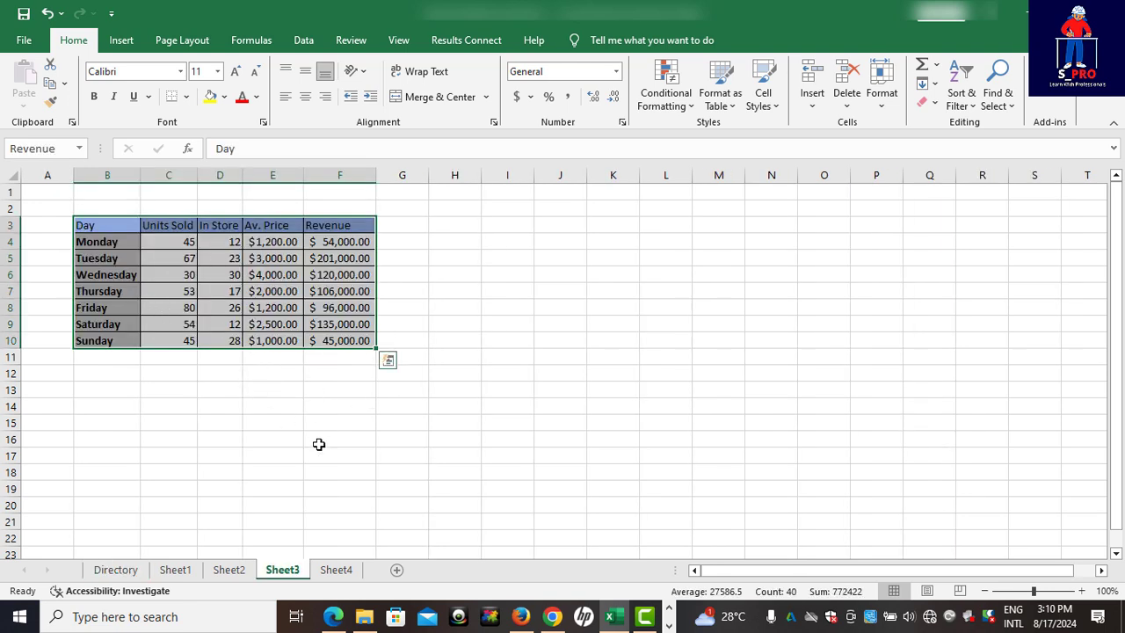
{"action": "left_click", "coordinate": [266, 394]}
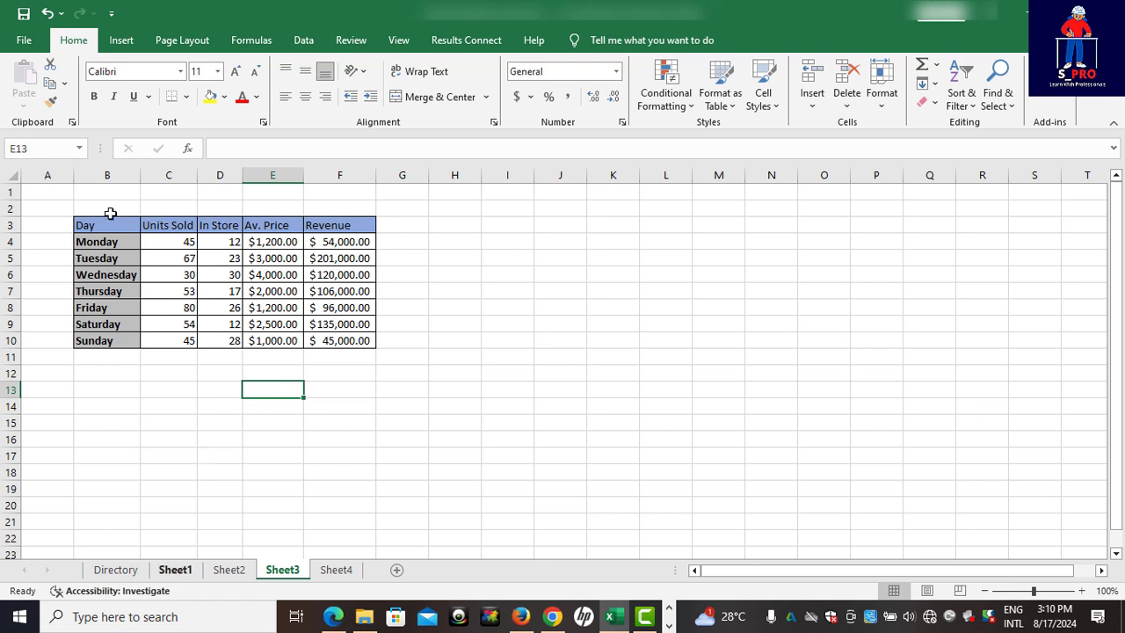
- Go back through the Directory sheet to Sheet1 and enter the text Home in cell B3
{"action": "left_click", "coordinate": [107, 574]}
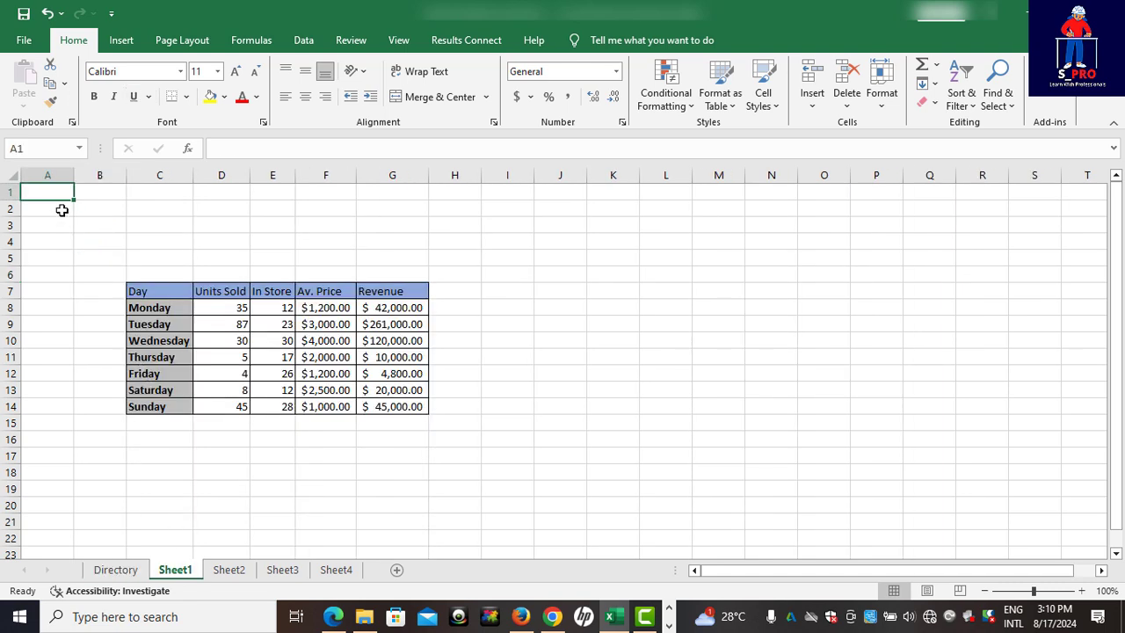
{"action": "left_click", "coordinate": [88, 224]}
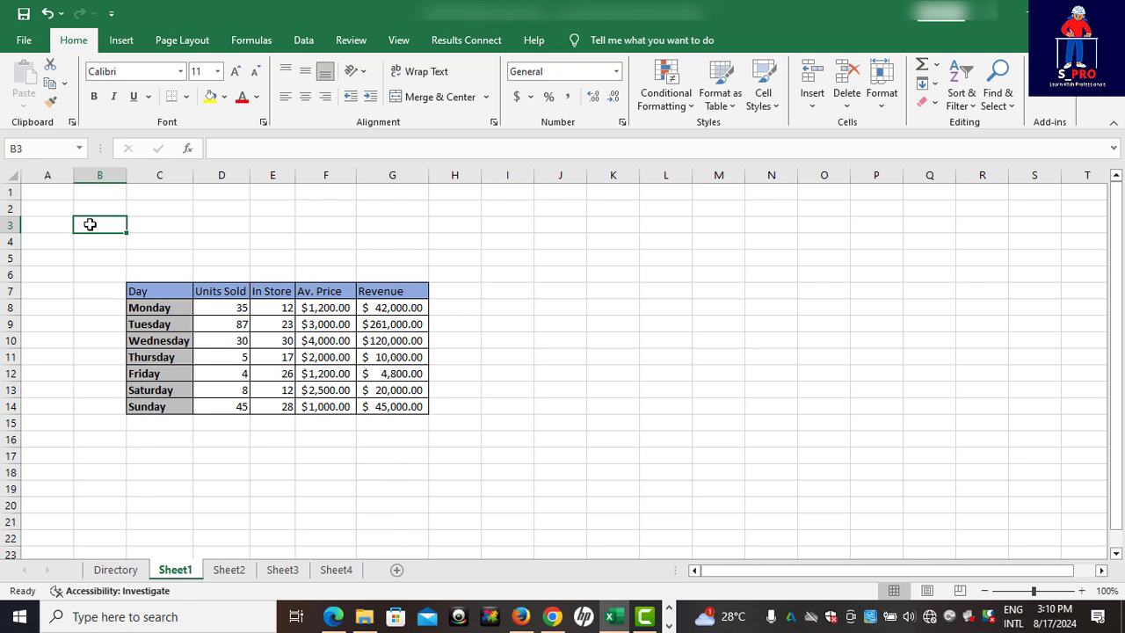
{"action": "type", "text": "Home"}
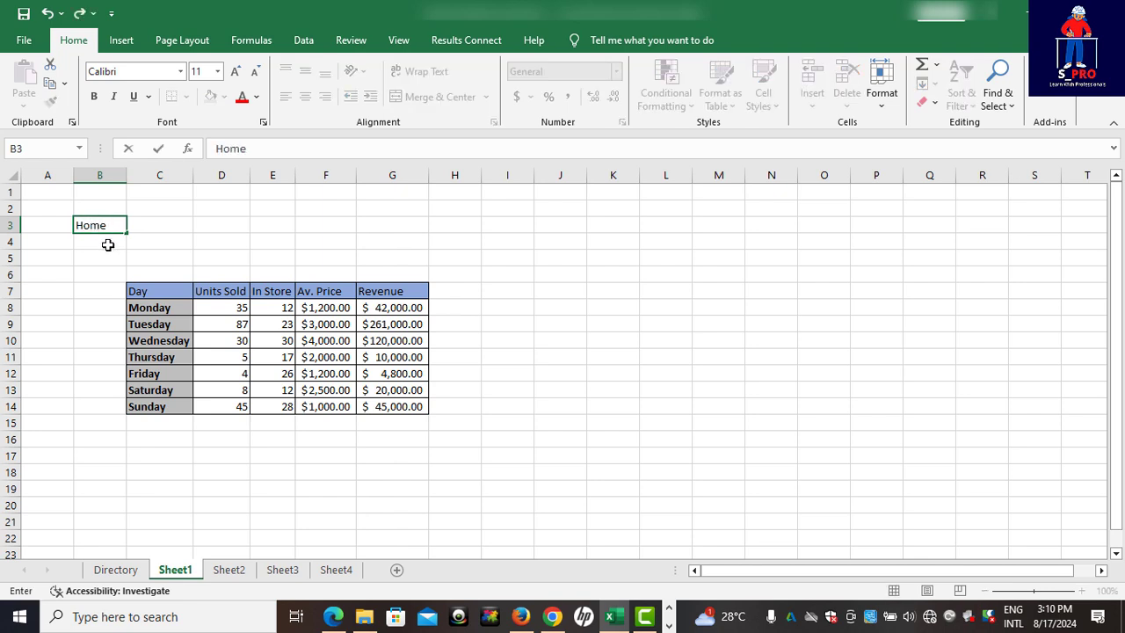
{"action": "left_click", "coordinate": [109, 243]}
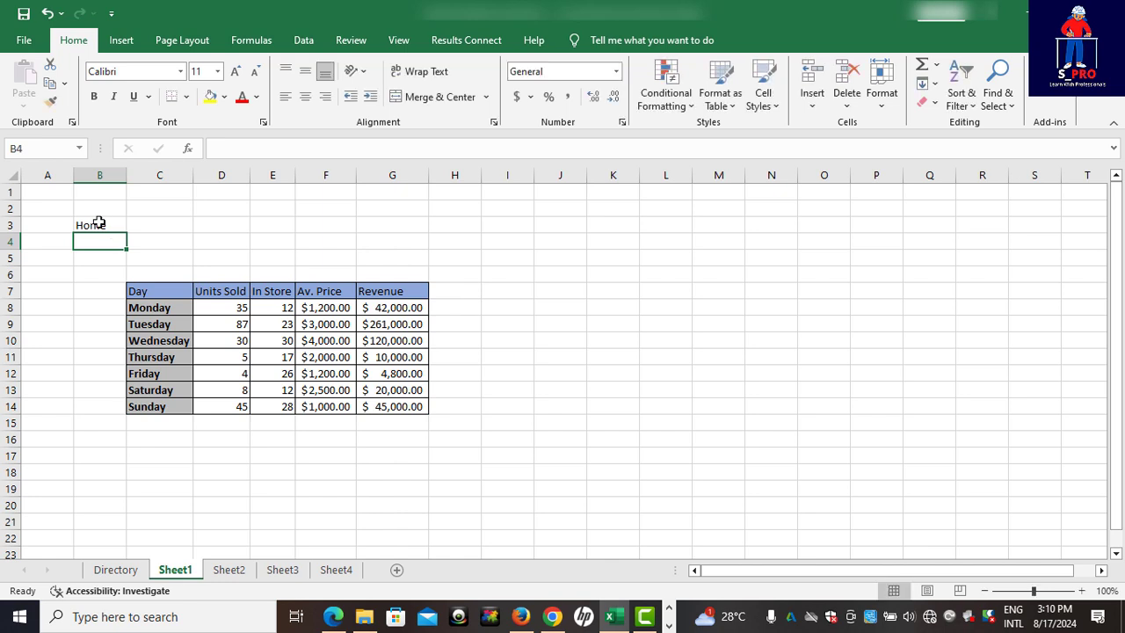
- Insert a hyperlink on the Home text in cell B3 of Sheet1, pointing to cell A1 of the Directory sheet
{"action": "left_click", "coordinate": [88, 221]}
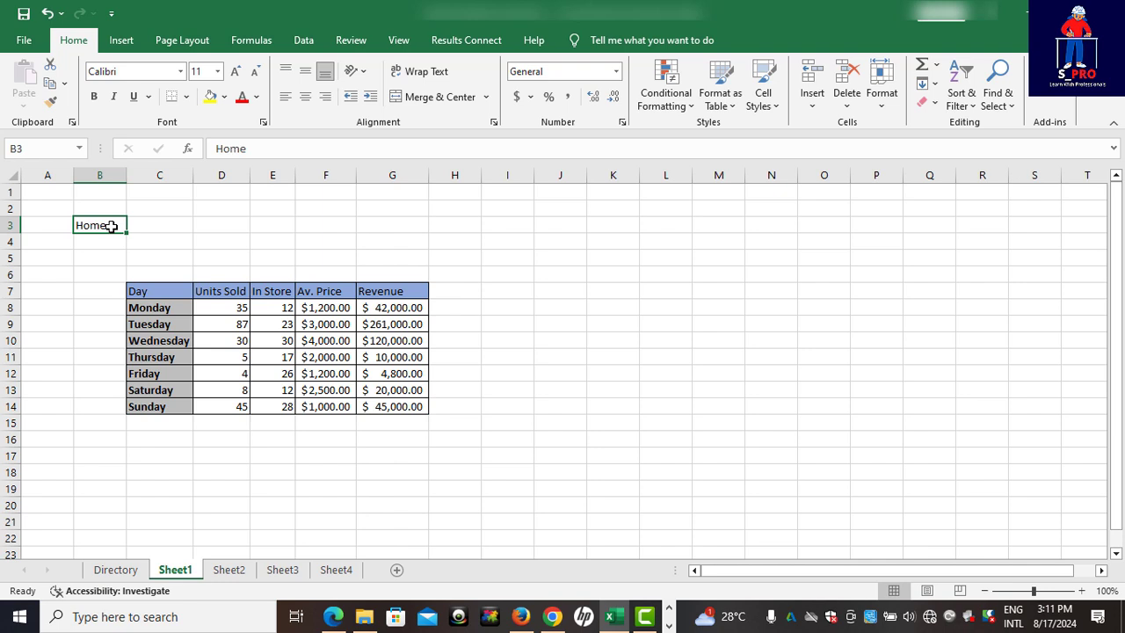
{"action": "right_click", "coordinate": [112, 226]}
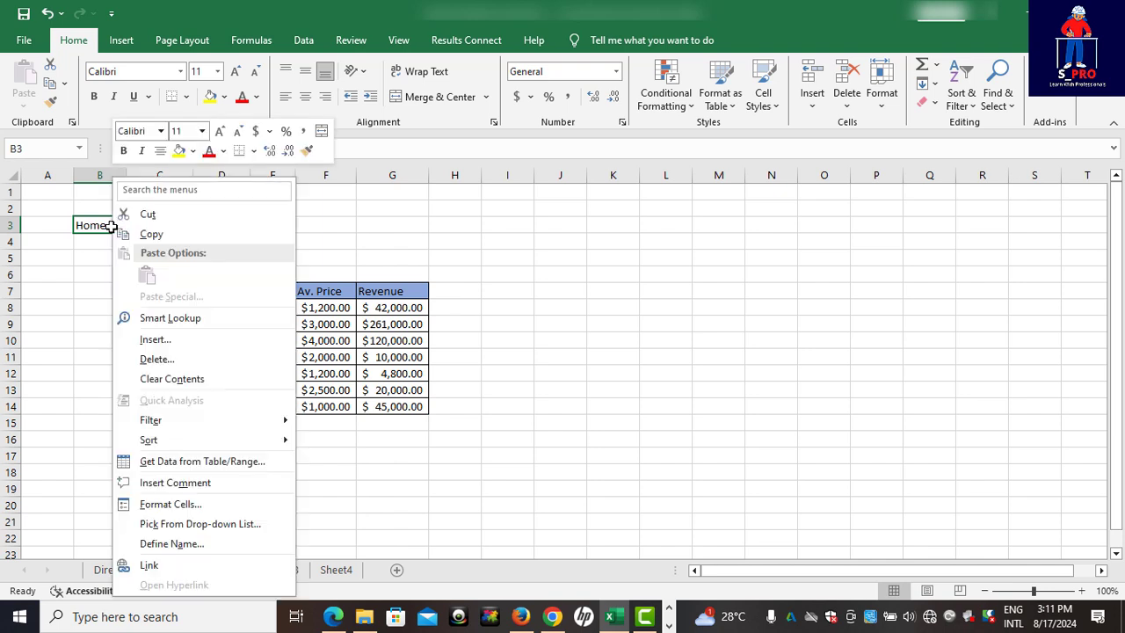
{"action": "left_click", "coordinate": [149, 567]}
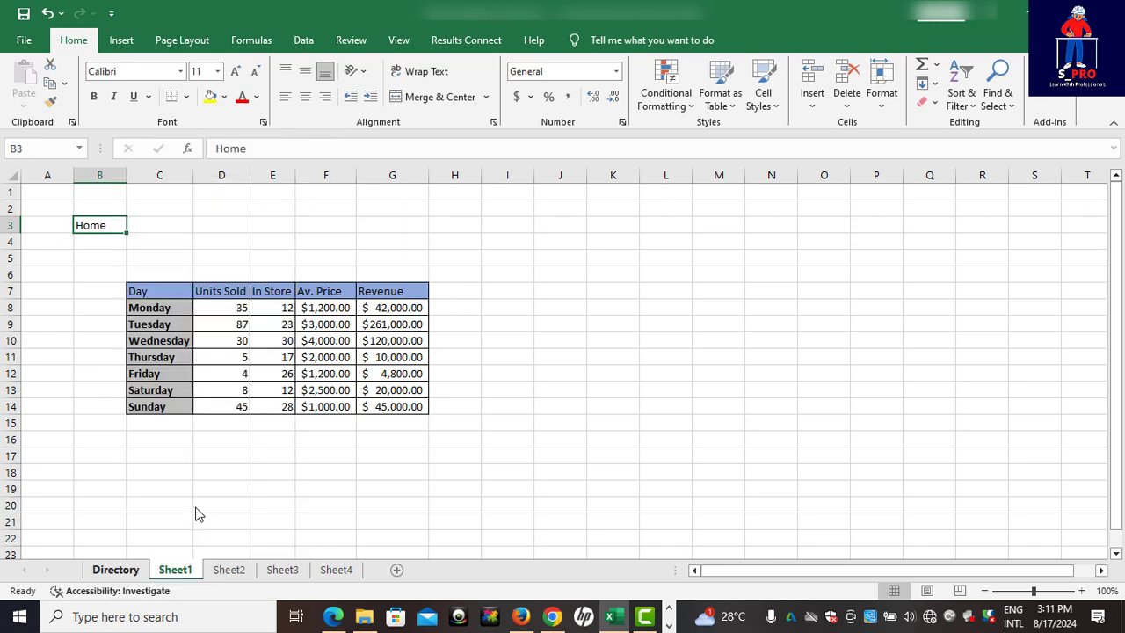
{"action": "key", "text": "ctrl+k"}
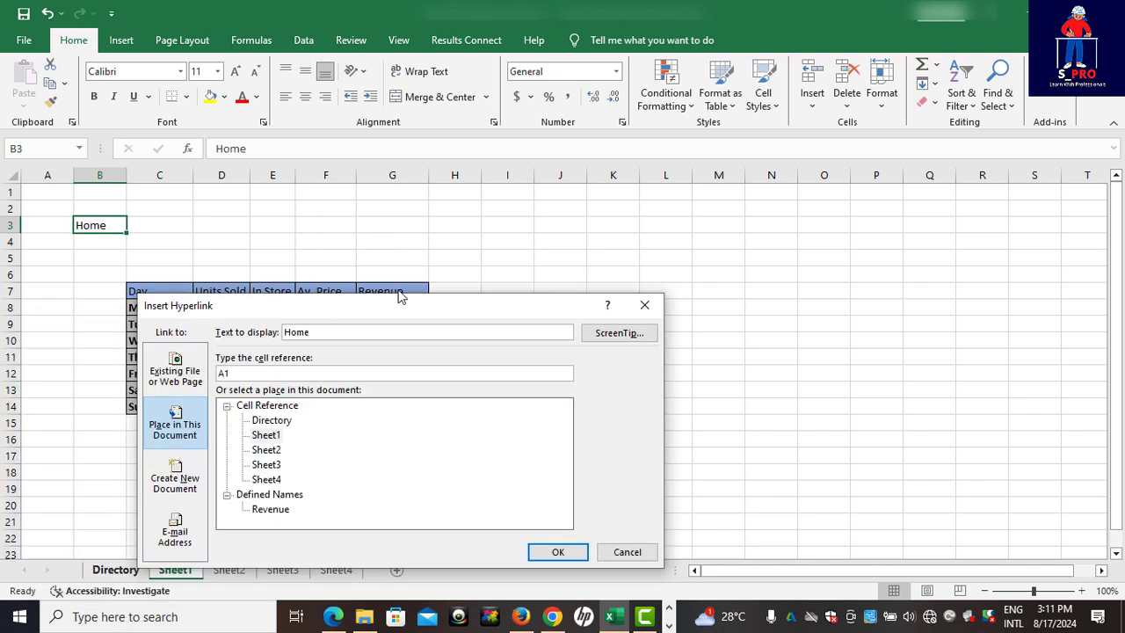
{"action": "left_click_drag", "start_coordinate": [322, 308], "coordinate": [437, 275]}
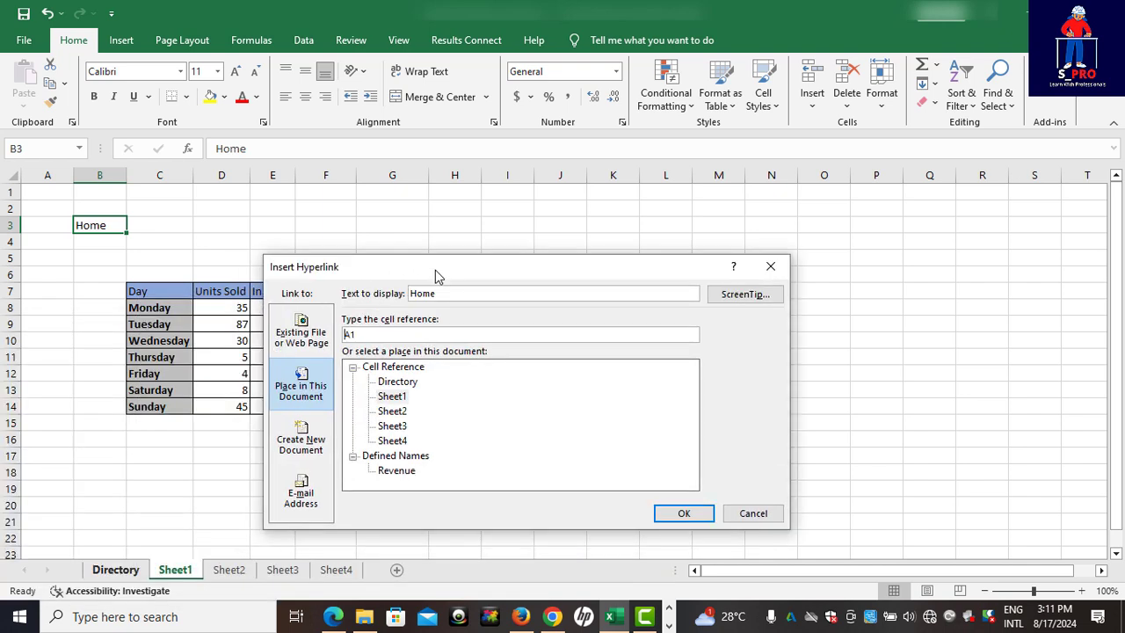
{"action": "left_click", "coordinate": [395, 384]}
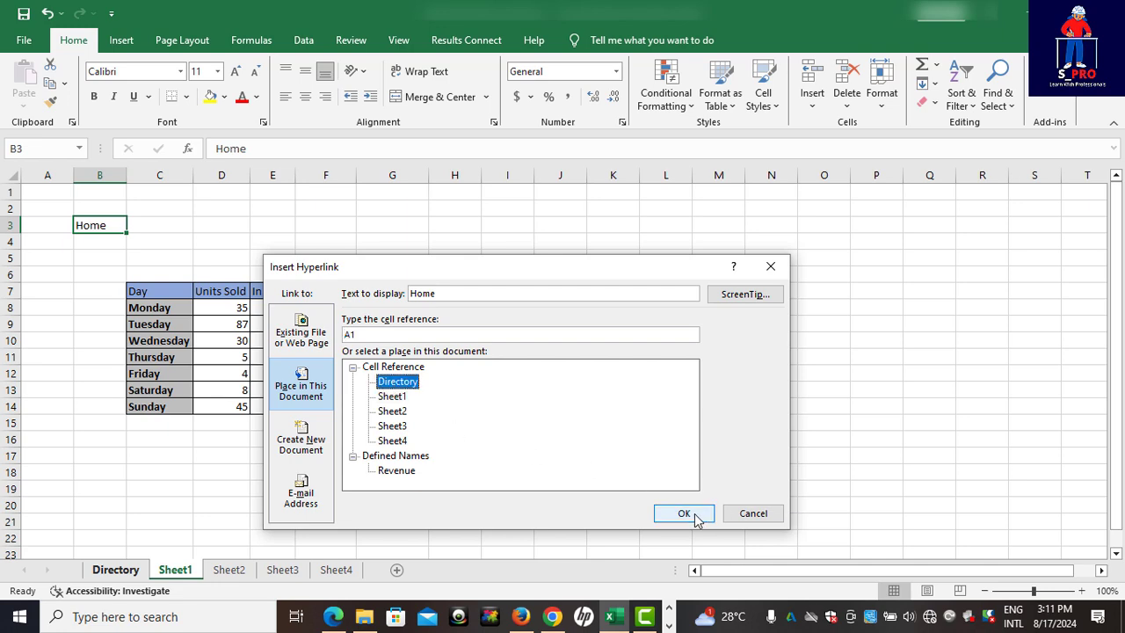
{"action": "left_click", "coordinate": [694, 517]}
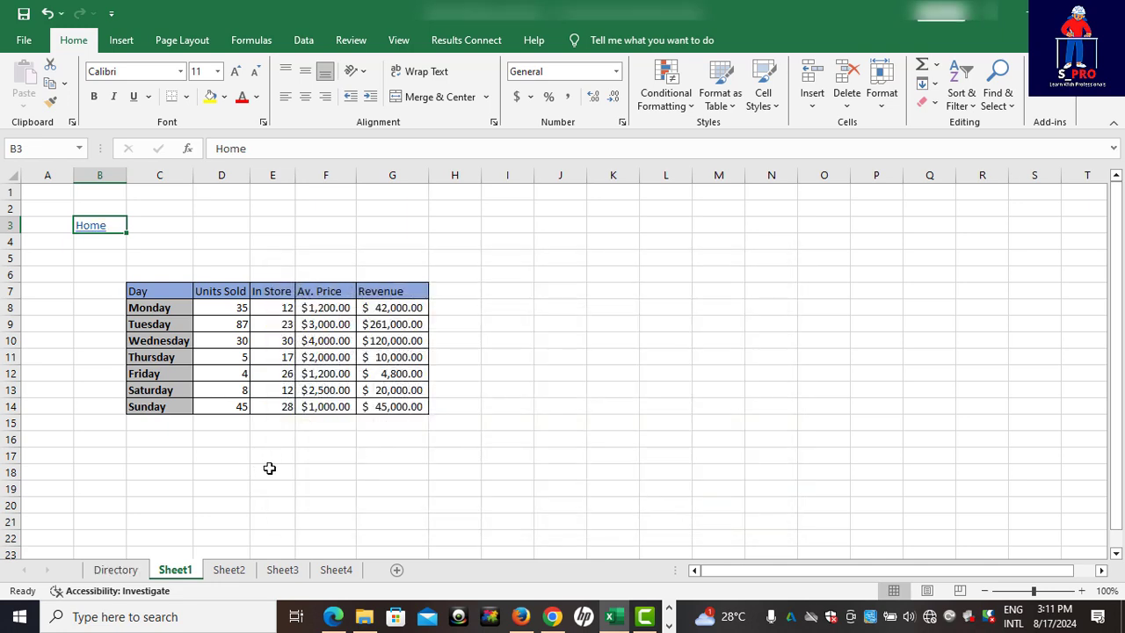
- Follow the Home link in cell B3 of Sheet1 to test it
{"action": "left_click", "coordinate": [320, 470]}
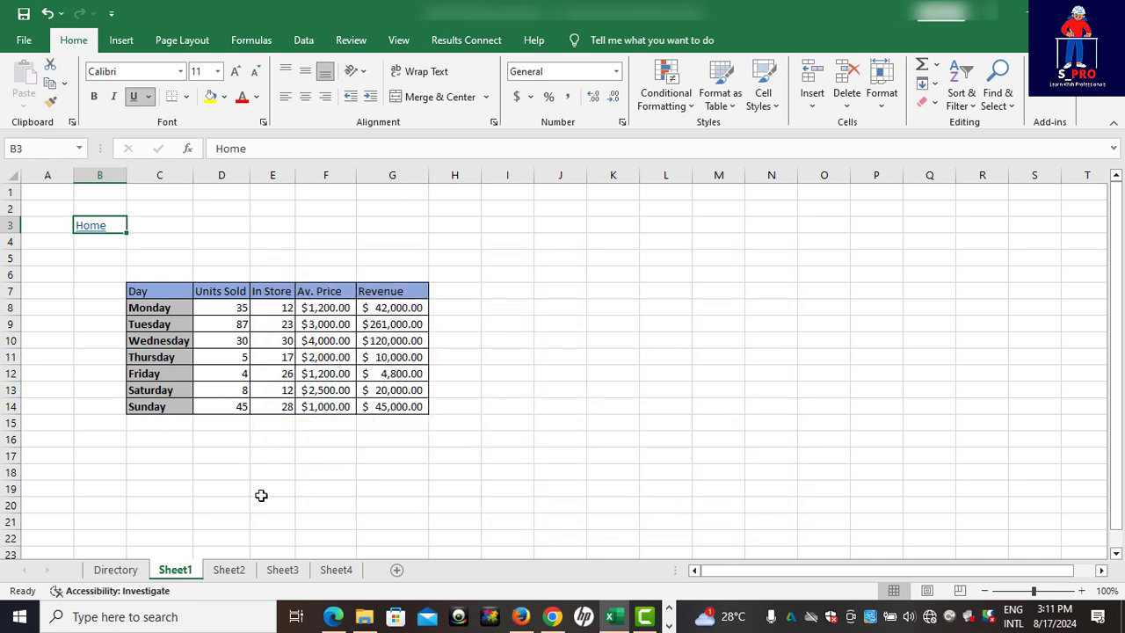
{"action": "left_click", "coordinate": [97, 226]}
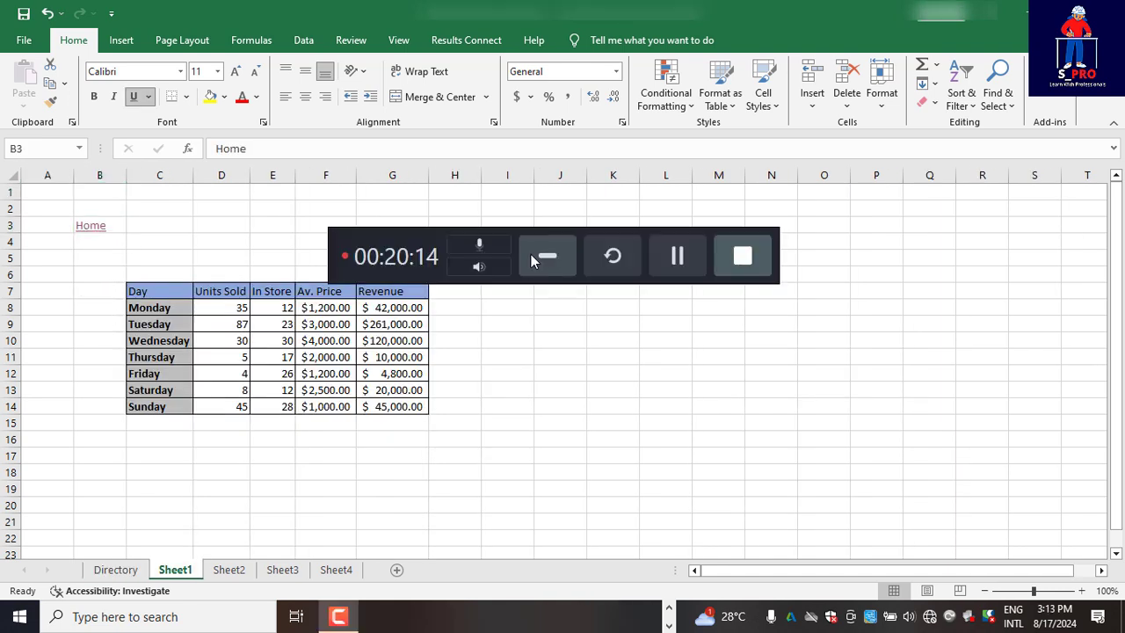
{"action": "left_click", "coordinate": [532, 260]}
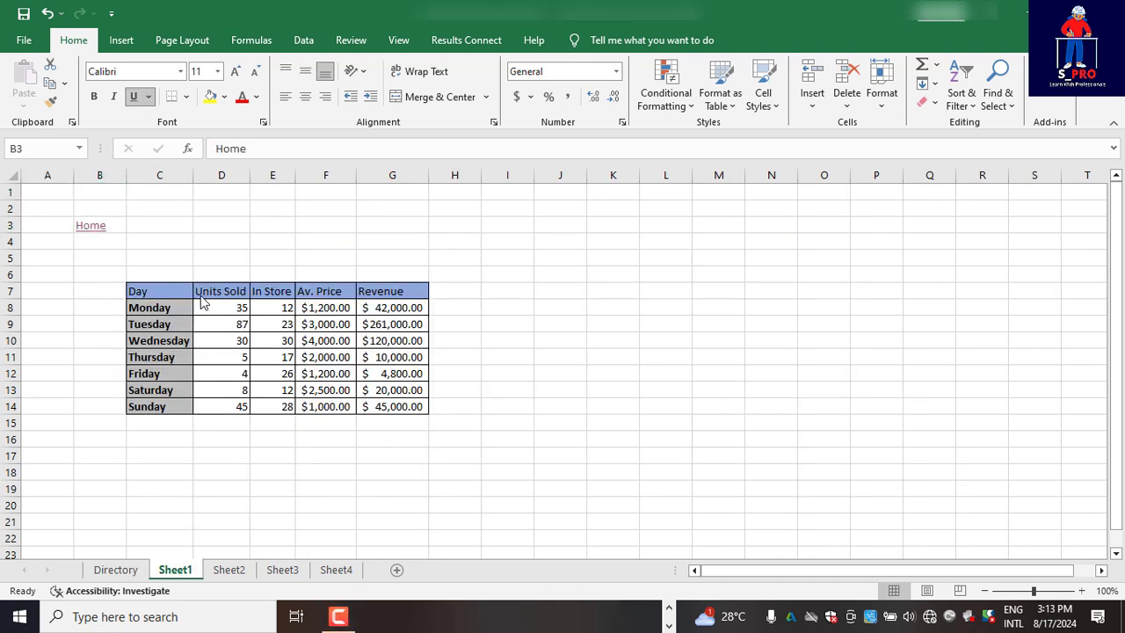
- Copy the Home link from cell B3 of Sheet1, paste it into cell A1 of the grouped Sheet2, Sheet3 and Sheet4, and return to Sheet1
{"action": "left_click", "coordinate": [89, 232]}
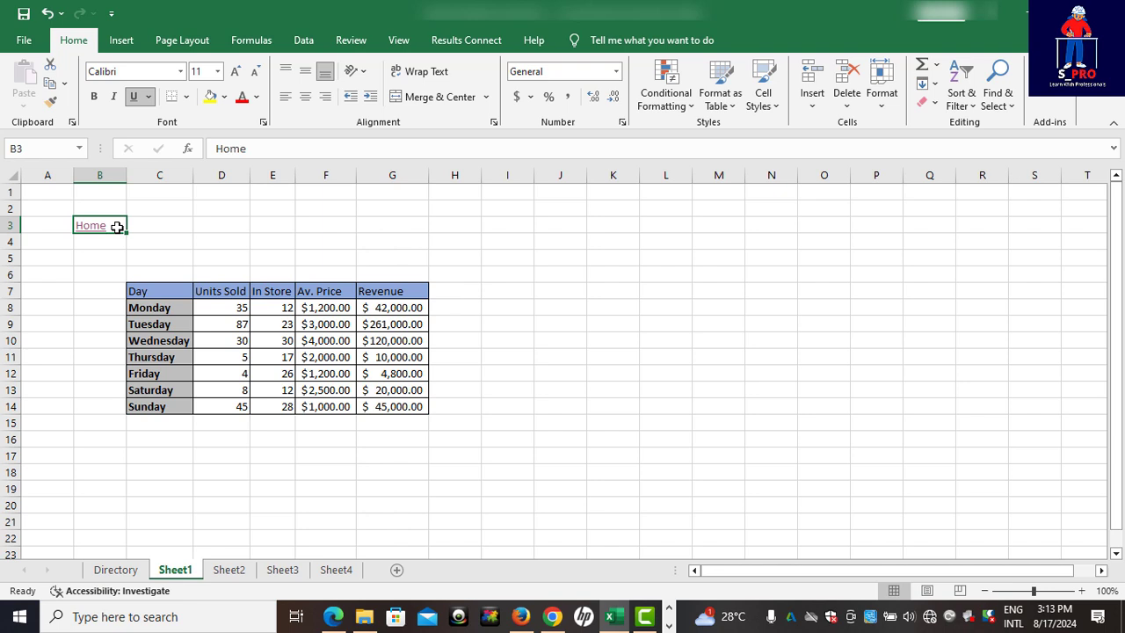
{"action": "key", "text": "ctrl+c"}
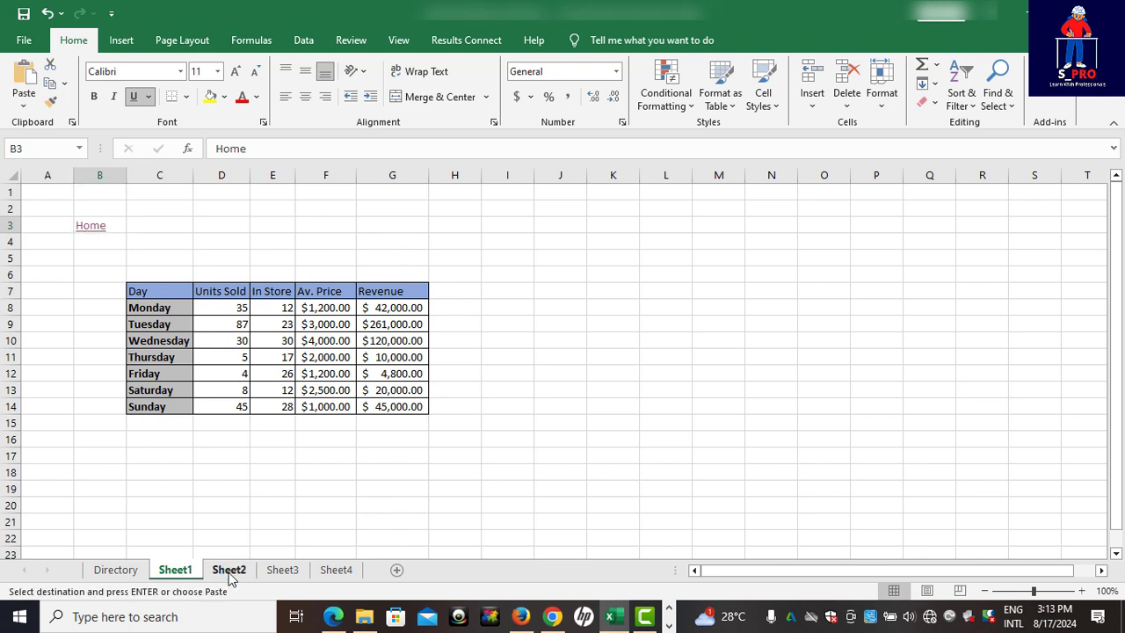
{"action": "left_click", "coordinate": [229, 572]}
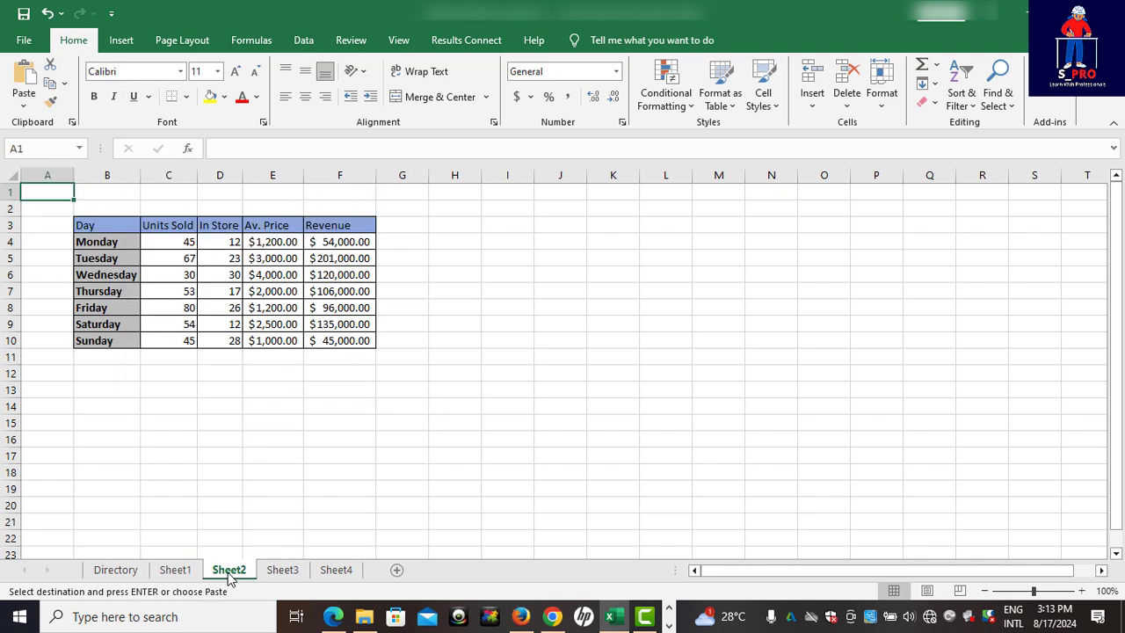
{"action": "left_click", "coordinate": [283, 571], "text": "ctrl"}
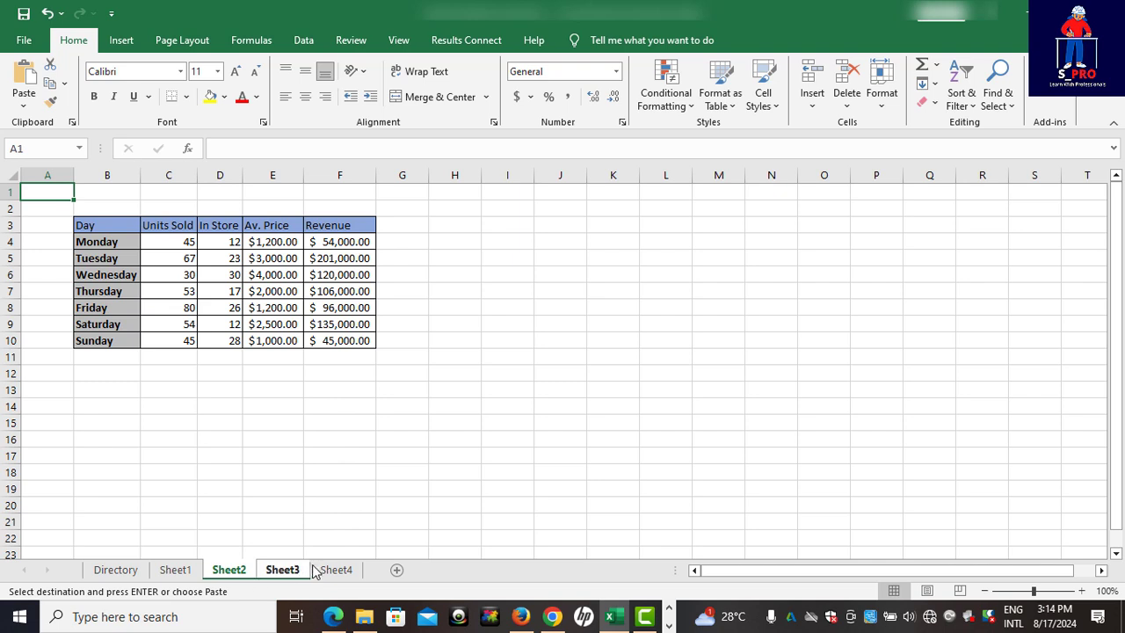
{"action": "left_click", "coordinate": [336, 572], "text": "ctrl"}
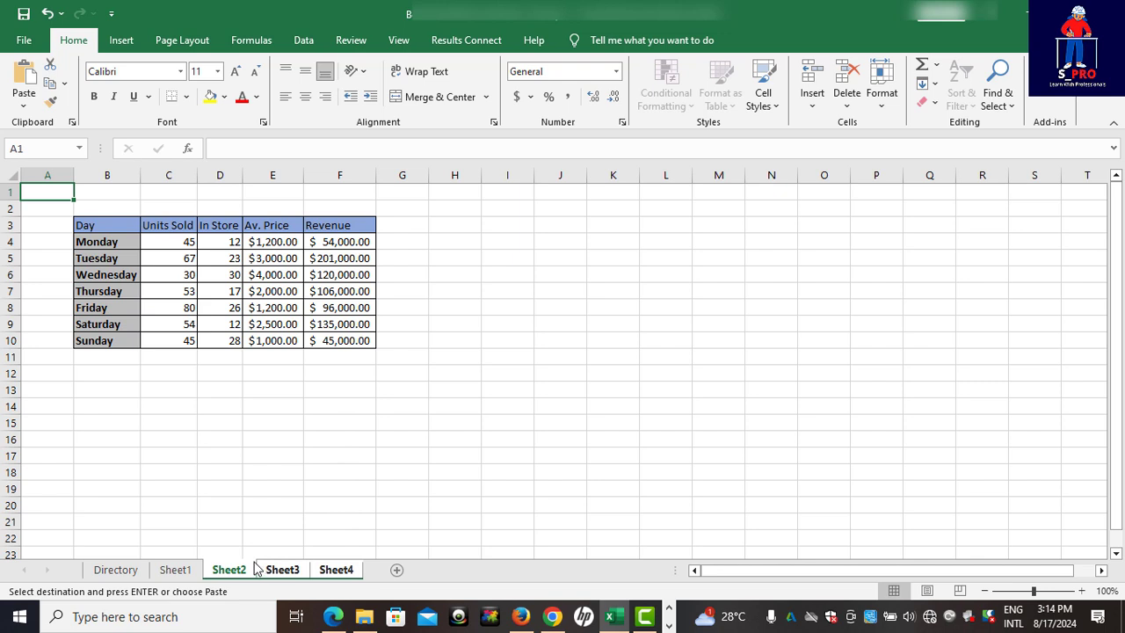
{"action": "right_click", "coordinate": [256, 569]}
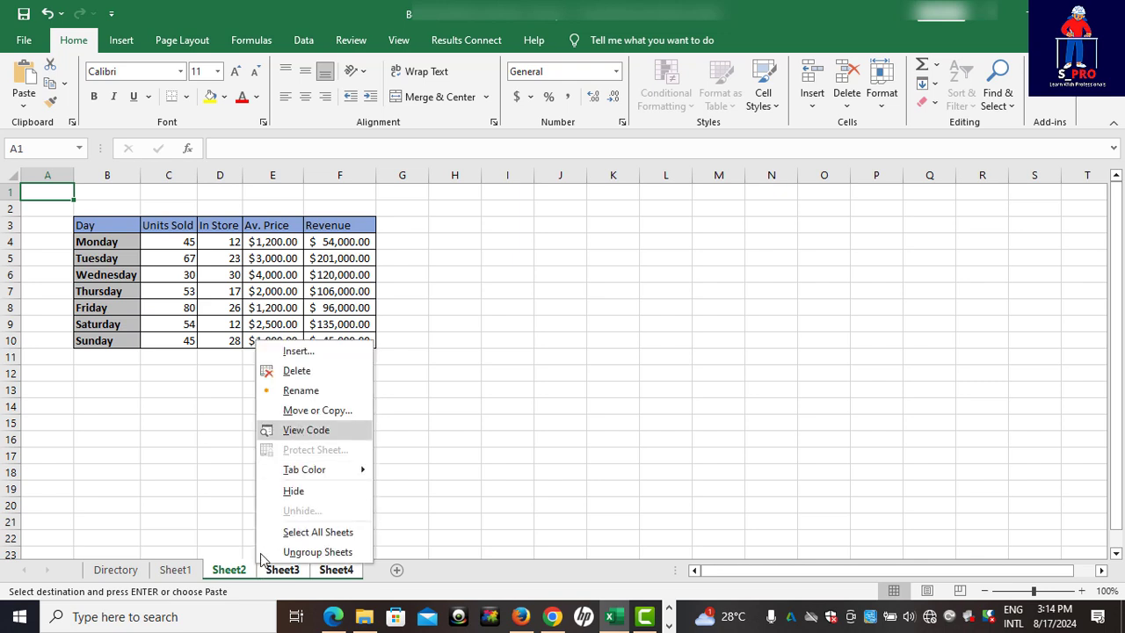
{"action": "left_click", "coordinate": [233, 544]}
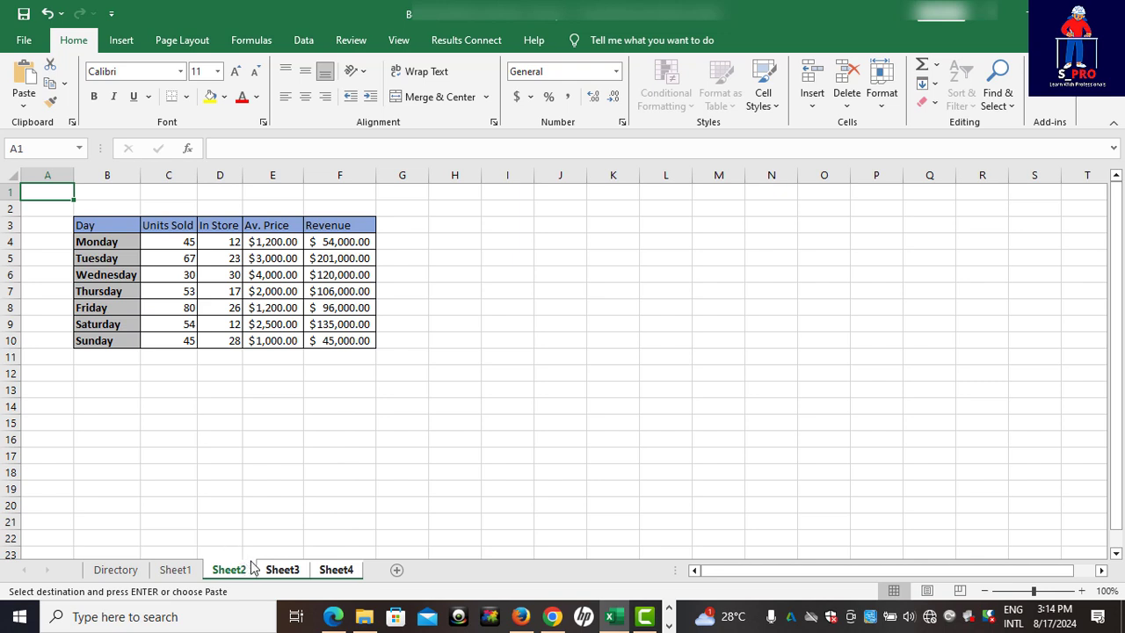
{"action": "key", "text": "ctrl+v"}
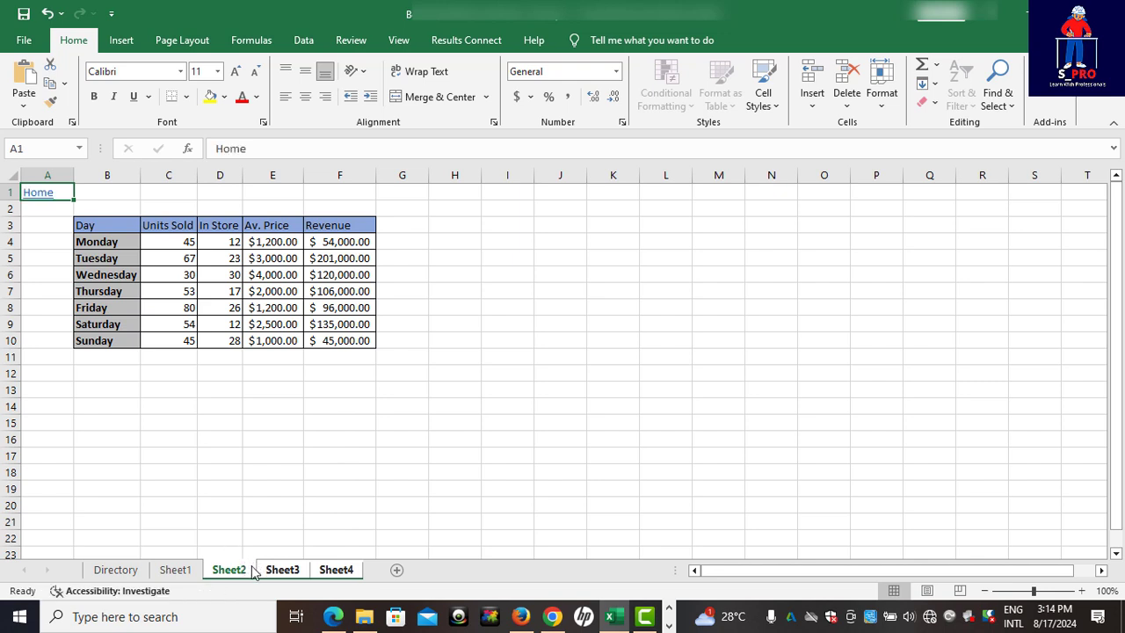
{"action": "left_click", "coordinate": [180, 570]}
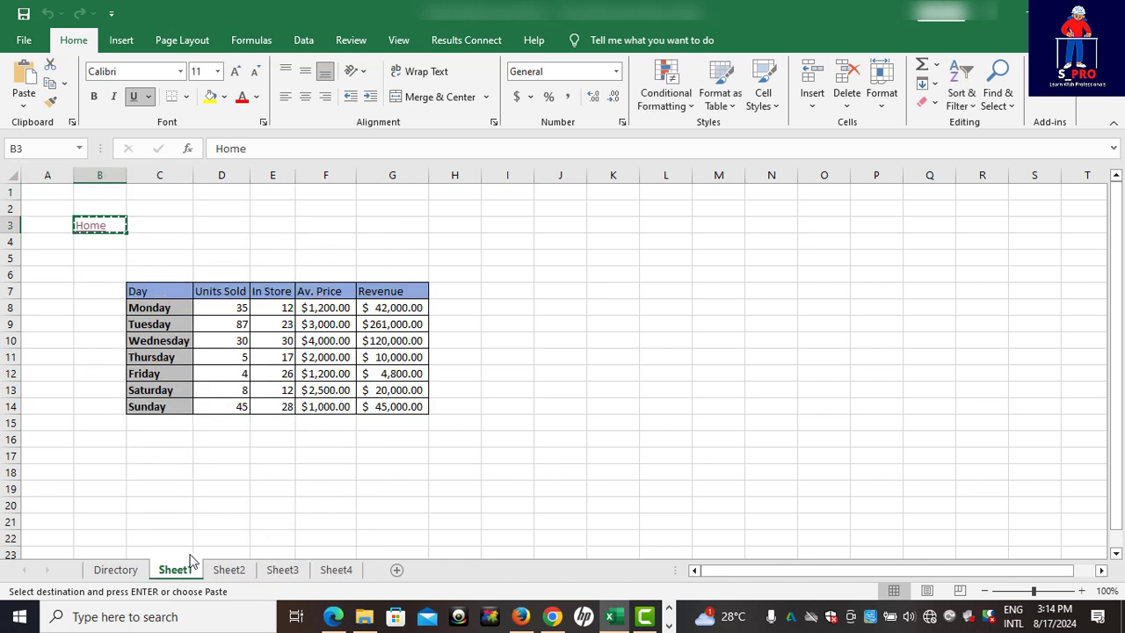
- Cancel the copy selection on Sheet1 and check cell A1 of Sheet2, Sheet3 and Sheet4 for the pasted Home link
{"action": "left_click", "coordinate": [195, 523]}
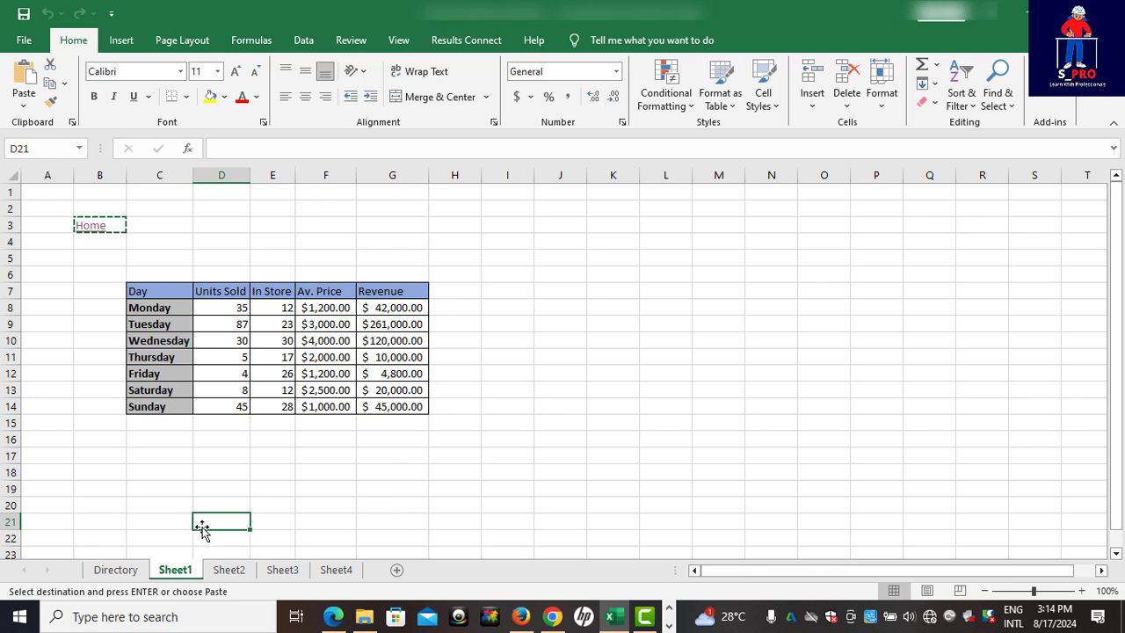
{"action": "key", "text": "Escape"}
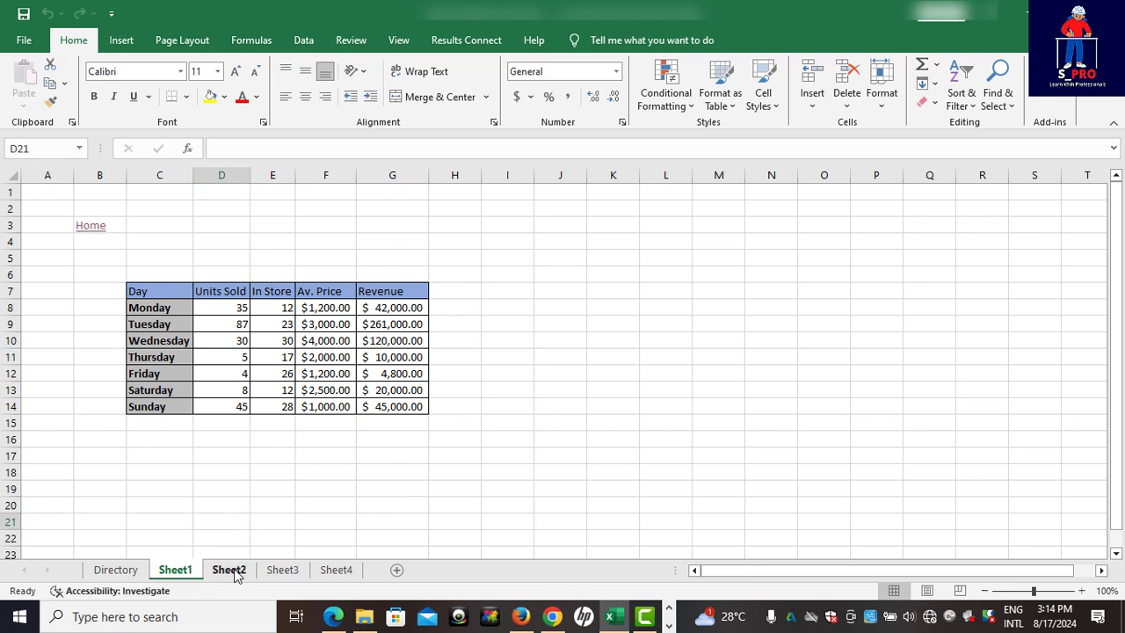
{"action": "left_click", "coordinate": [234, 573]}
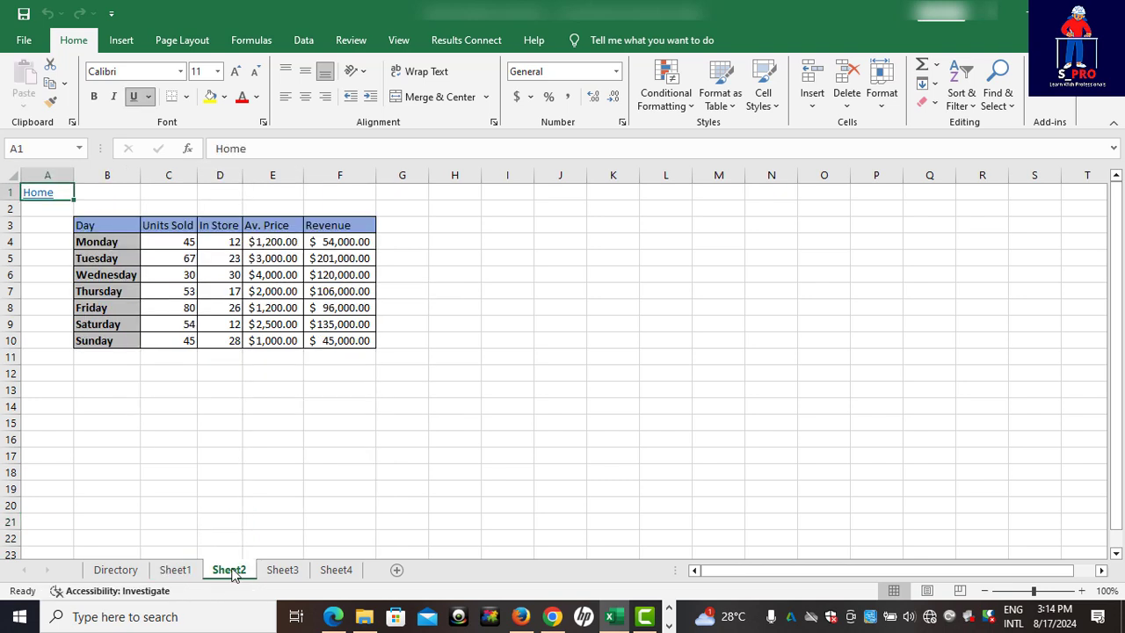
{"action": "left_click", "coordinate": [290, 571]}
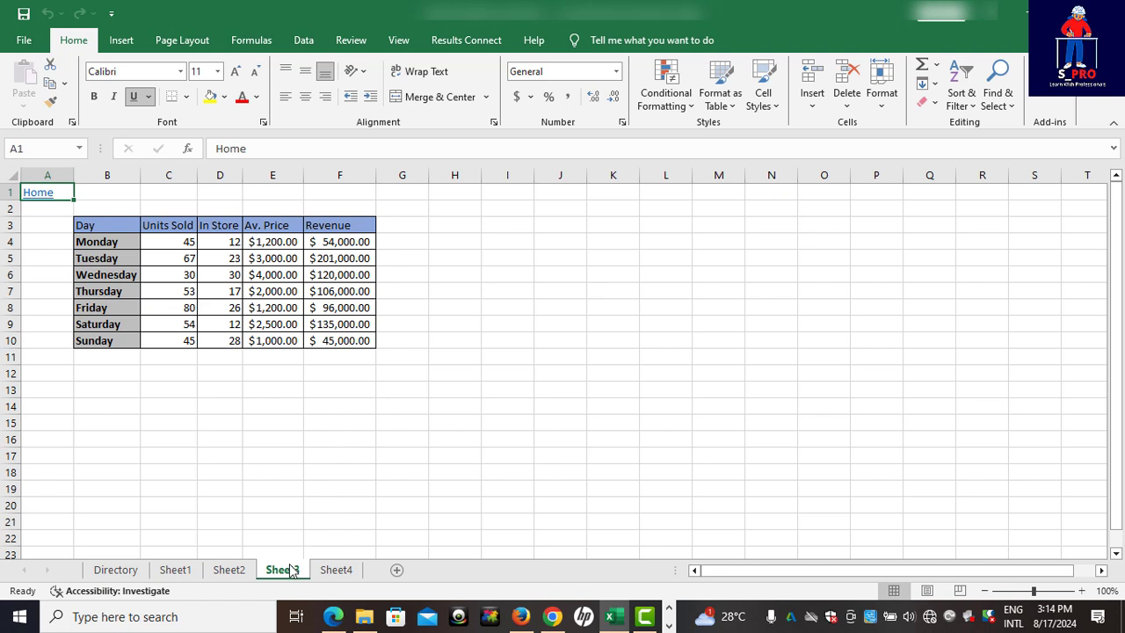
{"action": "left_click", "coordinate": [337, 571]}
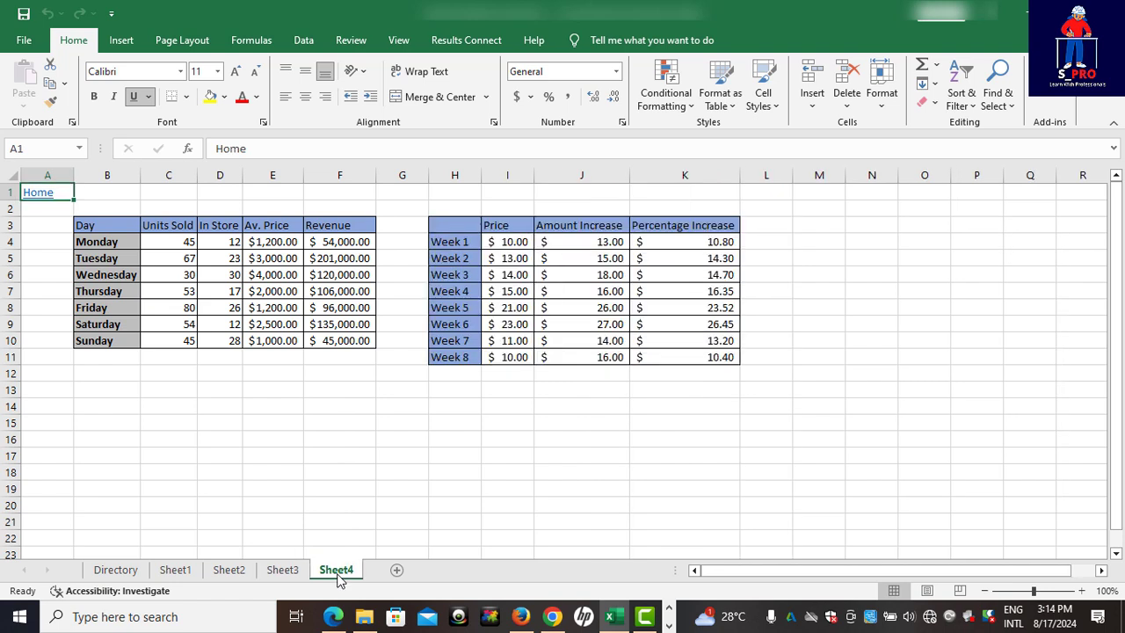
- Test the Home link on Sheet4, the Directory's Sheet3 link and the Home link on Sheet3, finishing on Sheet4
{"action": "left_click", "coordinate": [46, 201]}
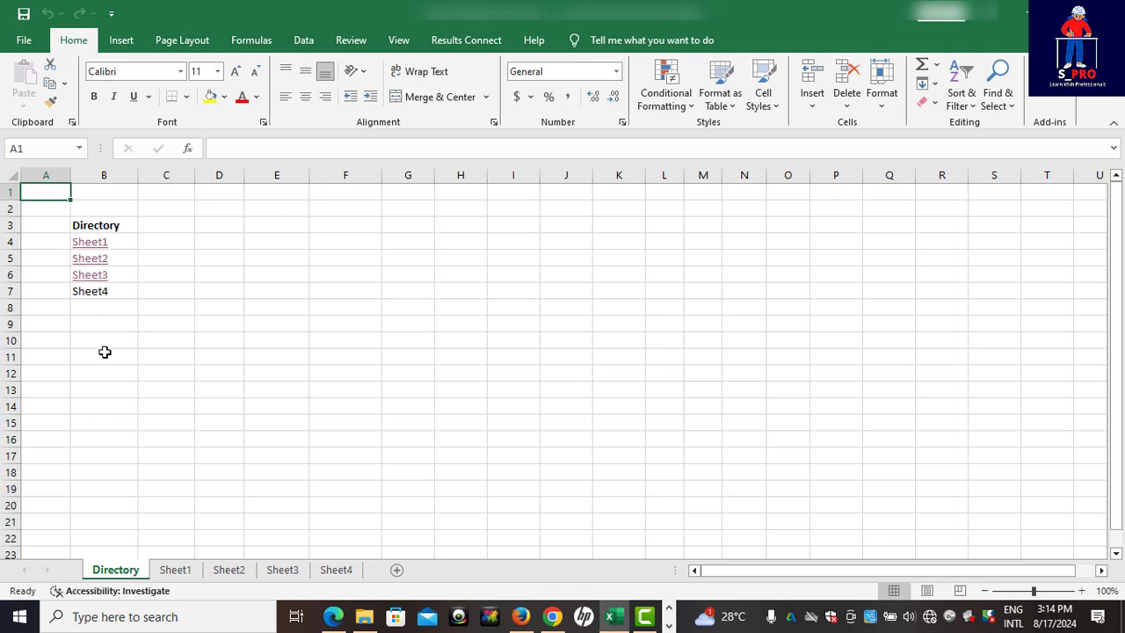
{"action": "left_click", "coordinate": [95, 276]}
{"action": "left_click", "coordinate": [307, 461]}
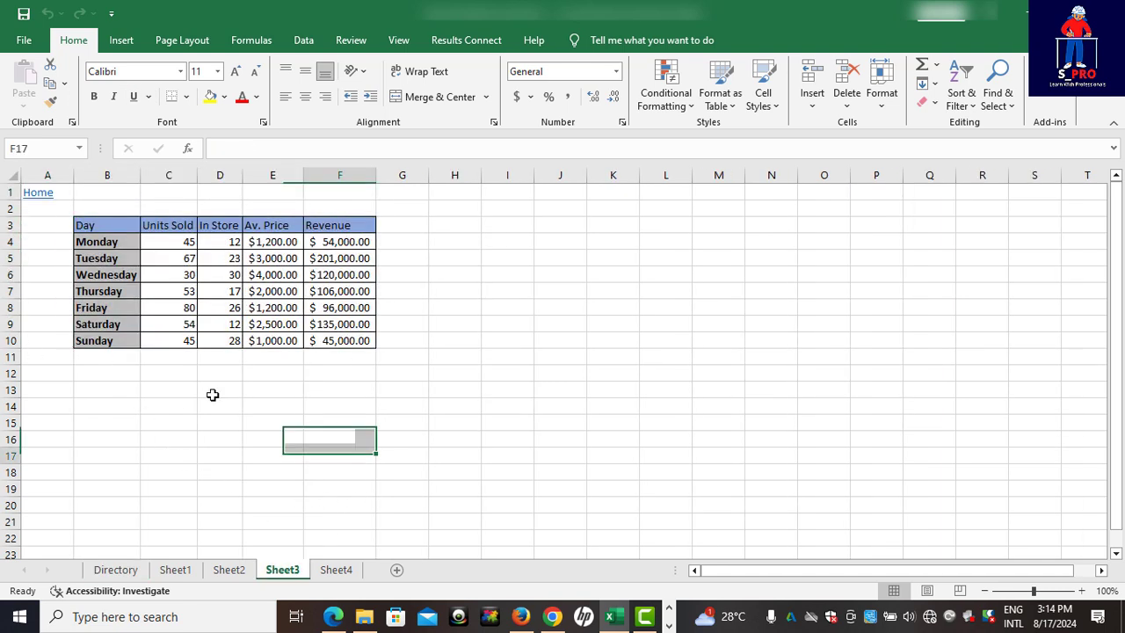
{"action": "left_click", "coordinate": [40, 199]}
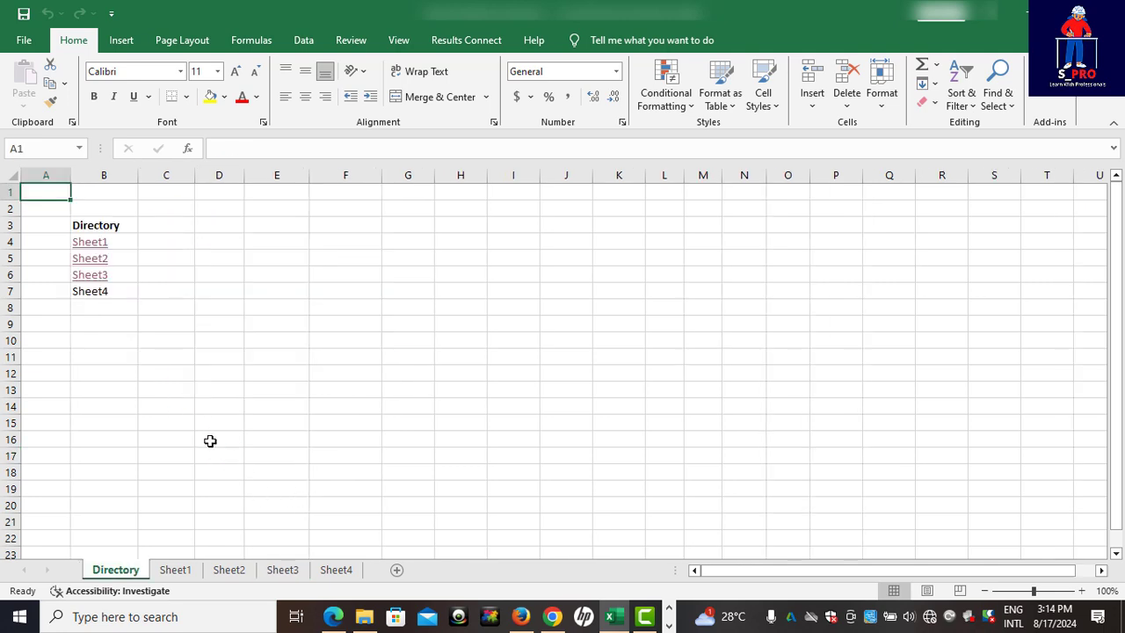
{"action": "left_click", "coordinate": [339, 572]}
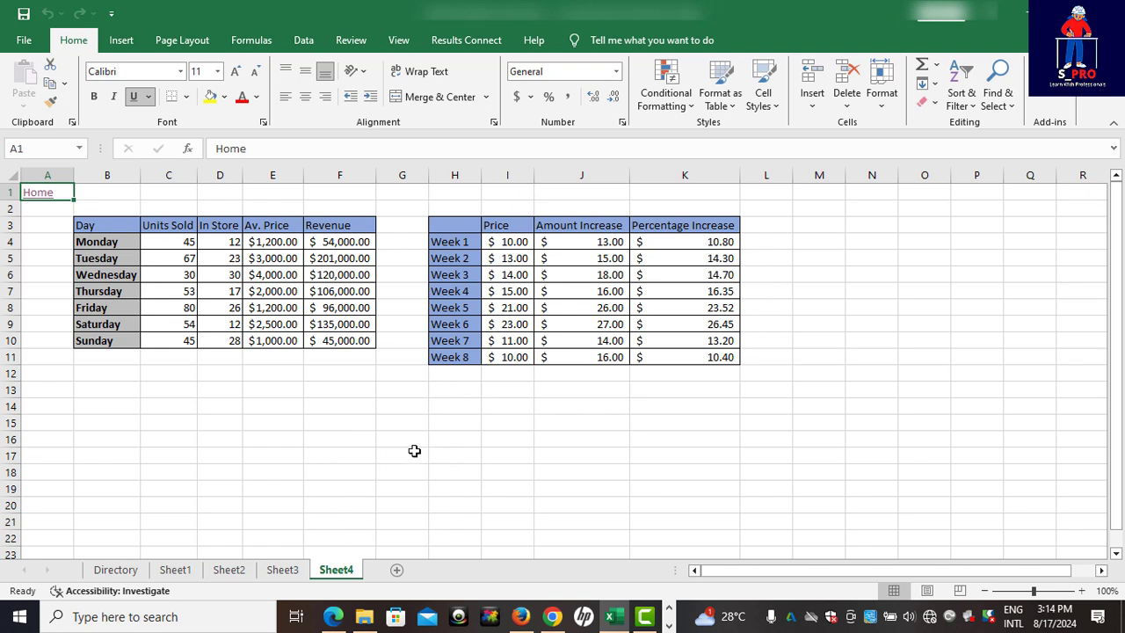
{"action": "left_click", "coordinate": [416, 387]}
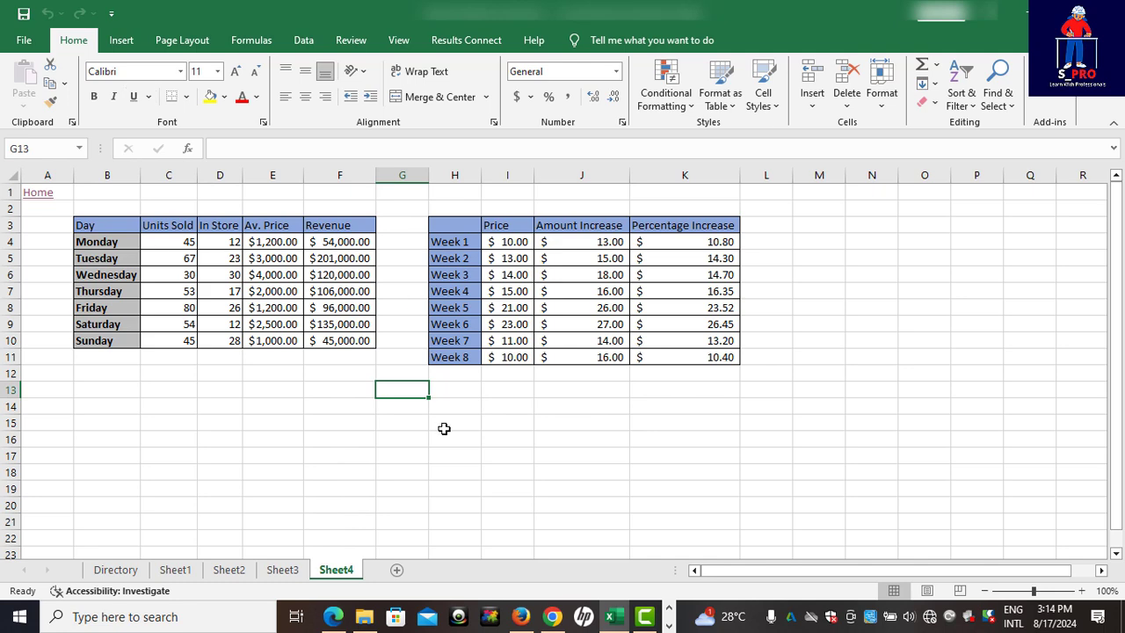
{"action": "scroll", "coordinate": [443, 430], "scroll_direction": "down", "scroll_amount": 2}
{"action": "left_click", "coordinate": [409, 419]}
{"action": "scroll", "coordinate": [408, 389], "scroll_direction": "up", "scroll_amount": 1}
{"action": "scroll", "coordinate": [408, 389], "scroll_direction": "up", "scroll_amount": 1}
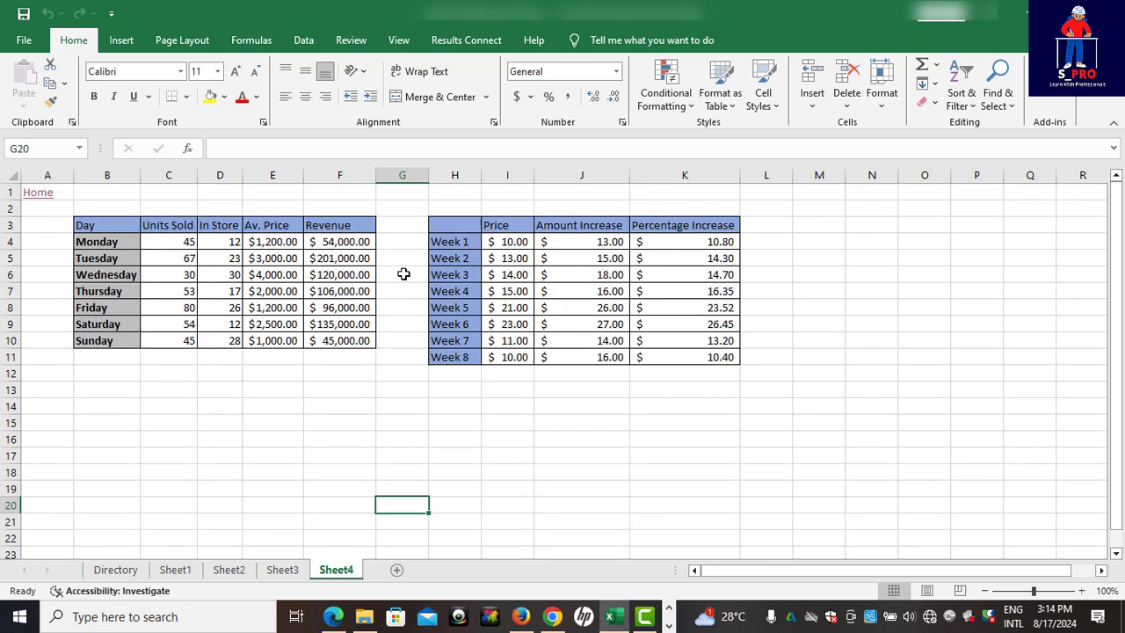
{"action": "left_click", "coordinate": [403, 274]}
{"action": "left_click", "coordinate": [407, 257]}
{"action": "left_click", "coordinate": [405, 241]}
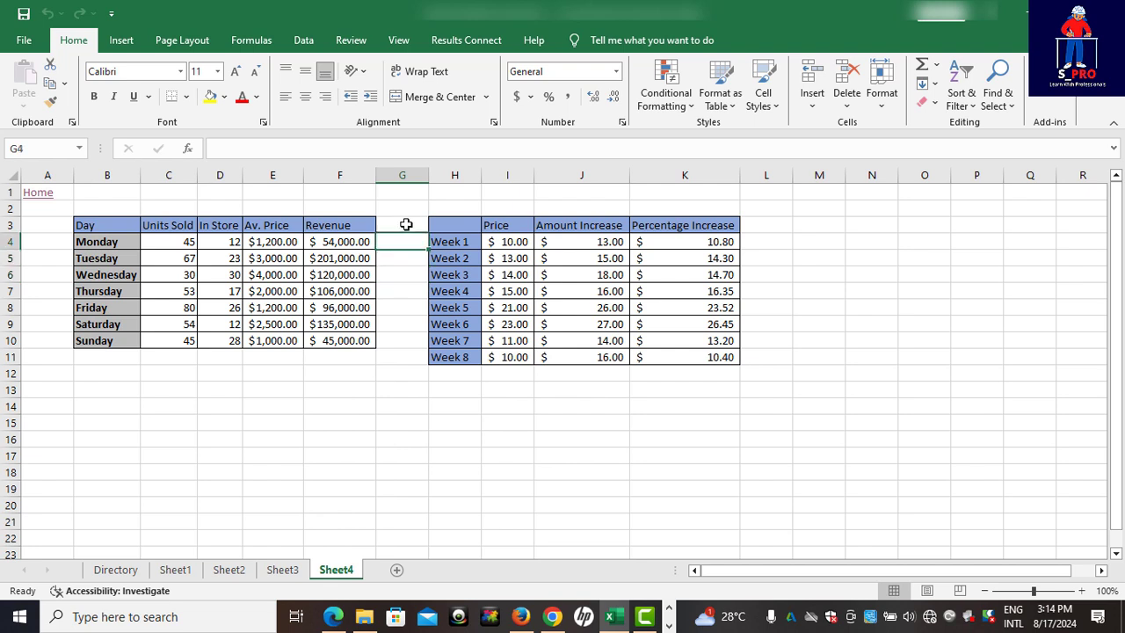
{"action": "left_click", "coordinate": [403, 207]}
{"action": "left_click", "coordinate": [345, 210]}
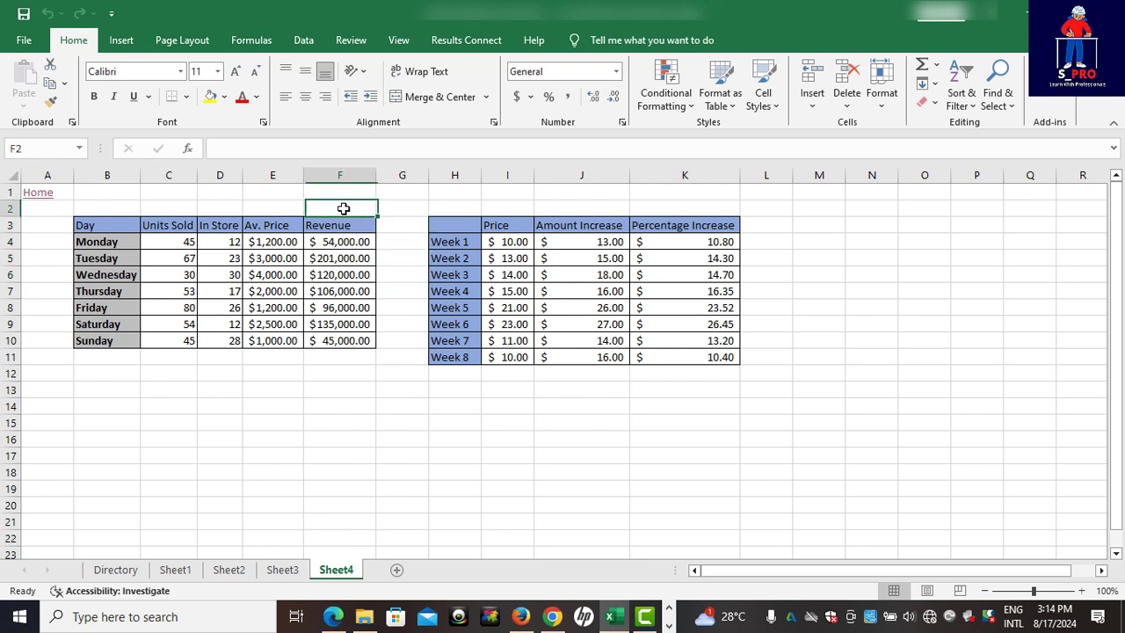
{"action": "left_click", "coordinate": [291, 209]}
{"action": "left_click", "coordinate": [175, 212]}
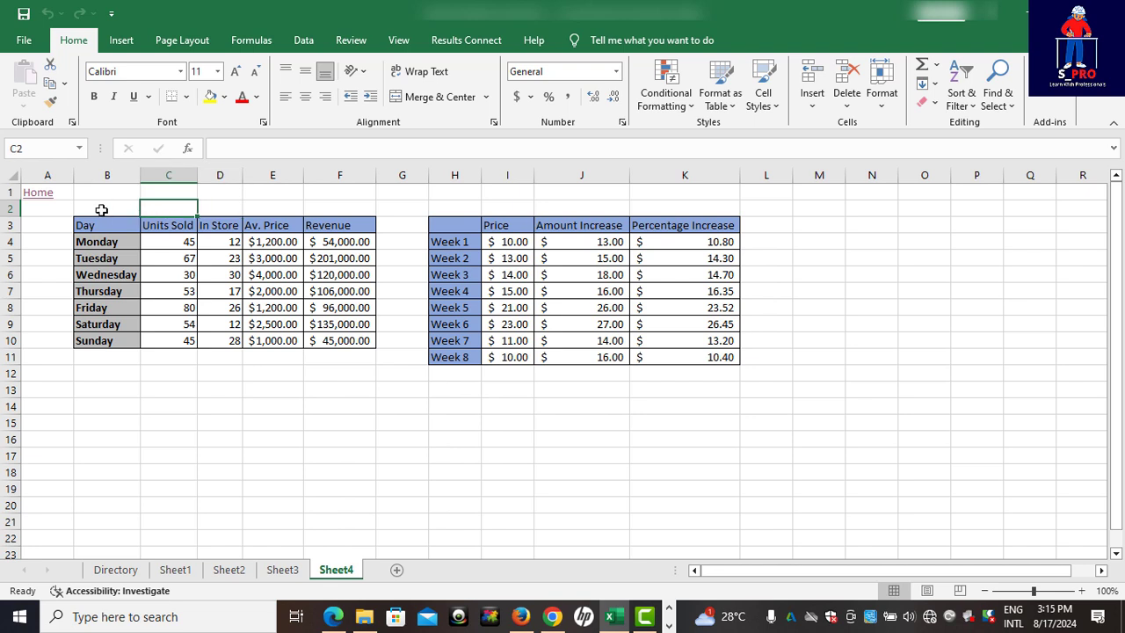
{"action": "left_click", "coordinate": [101, 211]}
{"action": "left_click", "coordinate": [43, 208]}
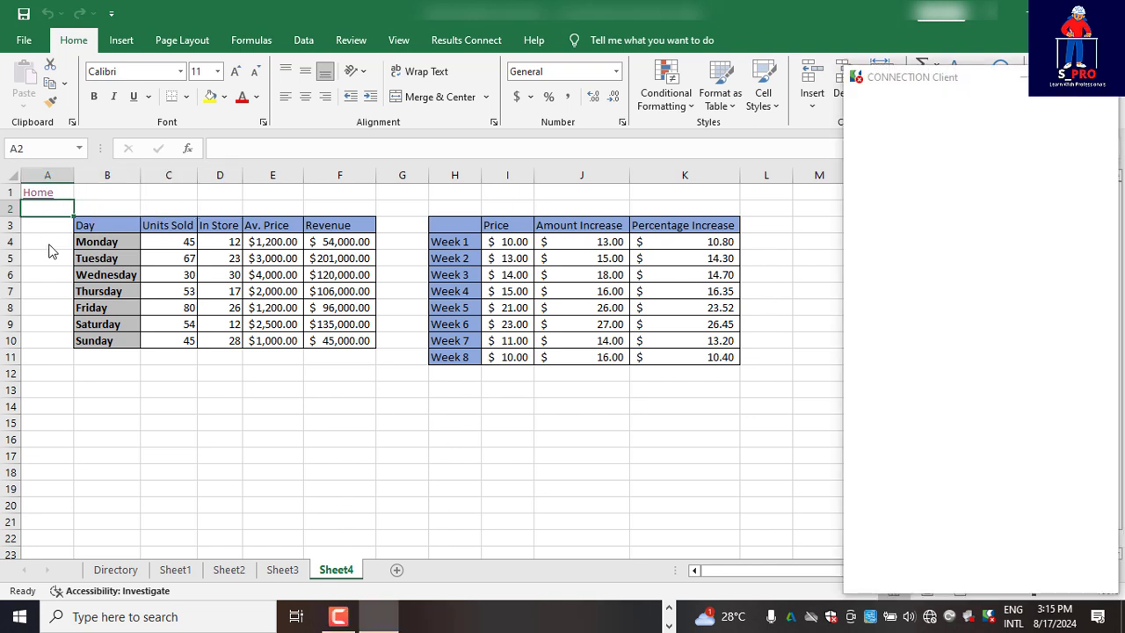
{"action": "left_click", "coordinate": [50, 247]}
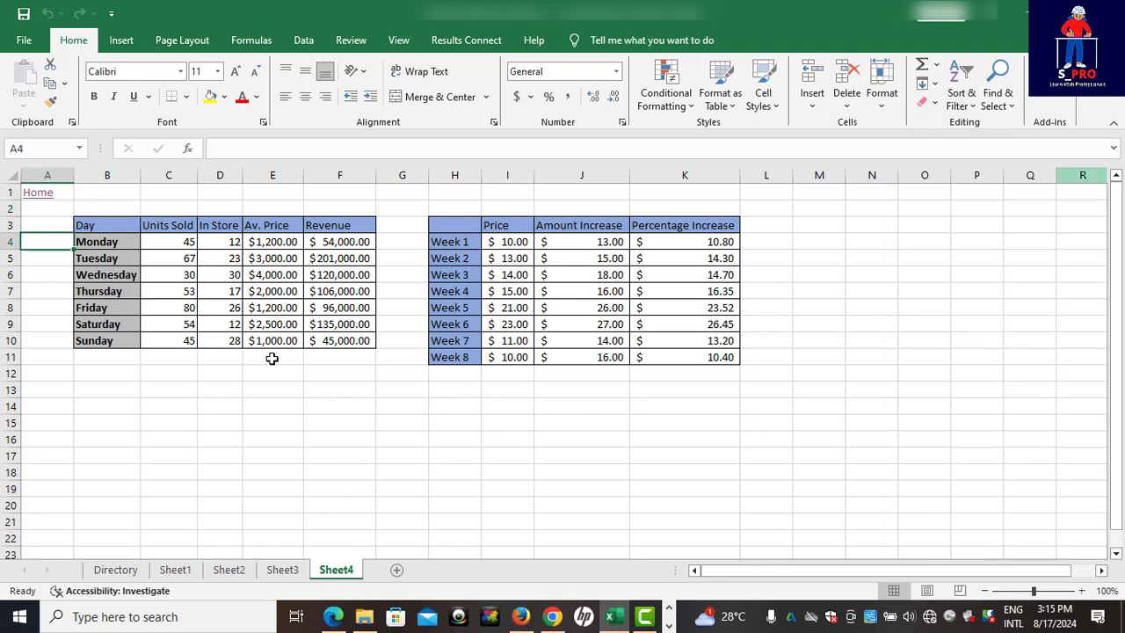
{"action": "left_click", "coordinate": [42, 261]}
{"action": "left_click", "coordinate": [51, 288]}
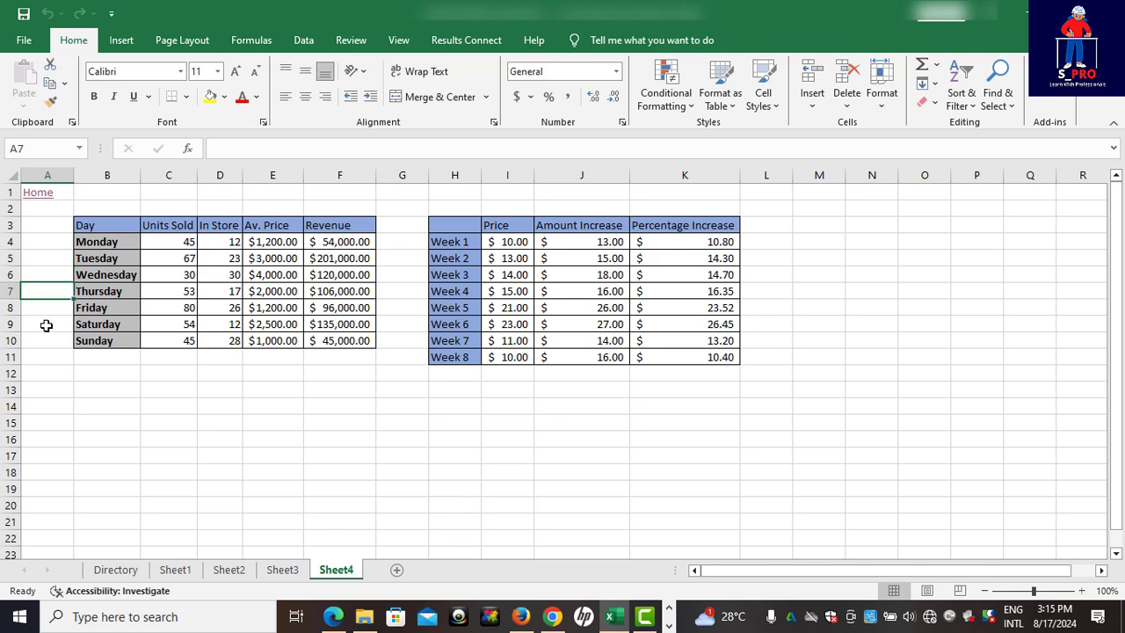
{"action": "left_click", "coordinate": [46, 325]}
{"action": "left_click", "coordinate": [63, 359]}
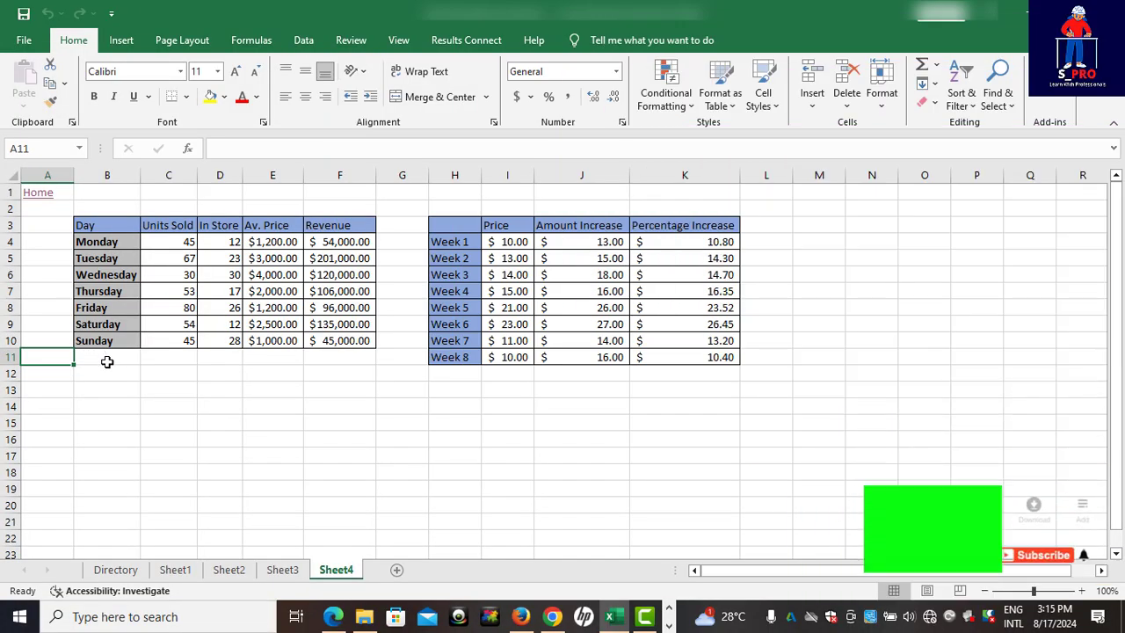
{"action": "left_click", "coordinate": [106, 359]}
{"action": "left_click", "coordinate": [181, 364]}
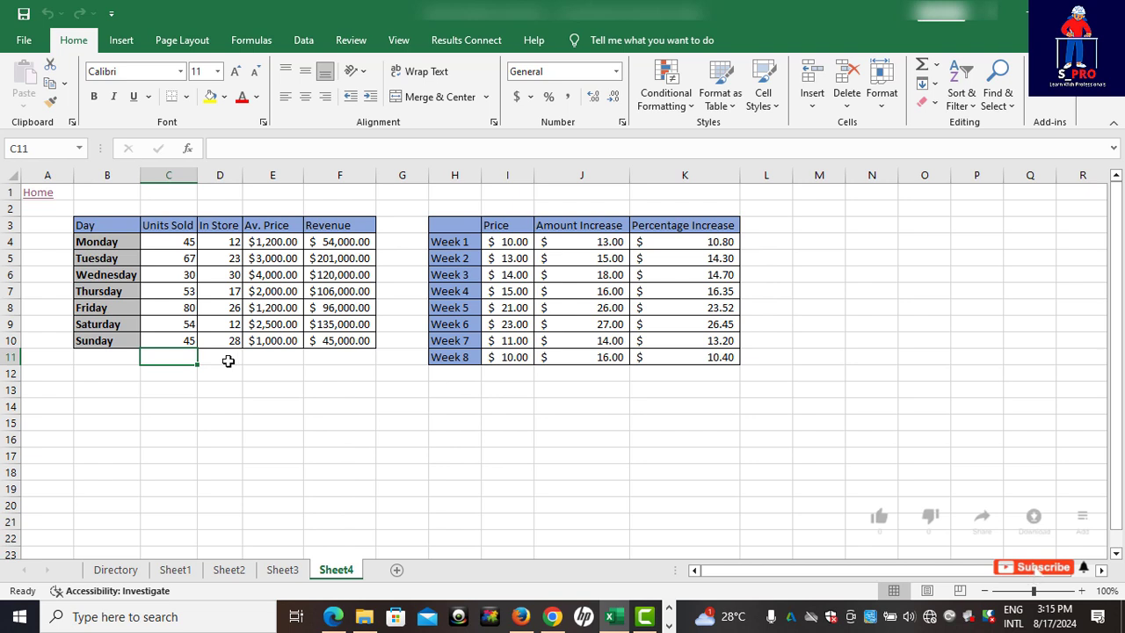